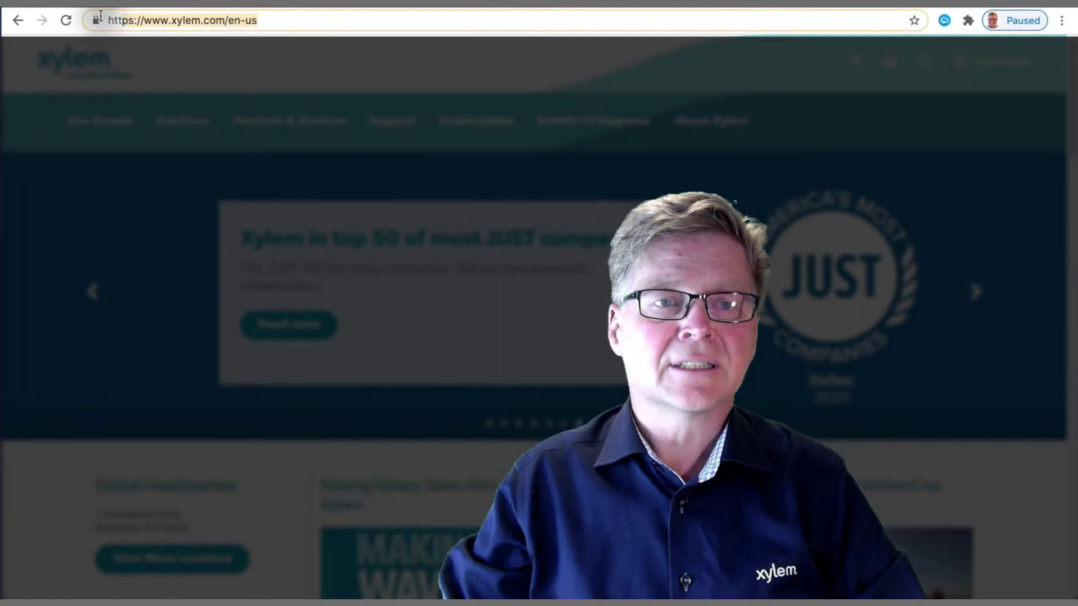
Step: Load cloud.xylem.com/avensor in Chrome to reach the Xylem sign-in page
left_click(72, 19)
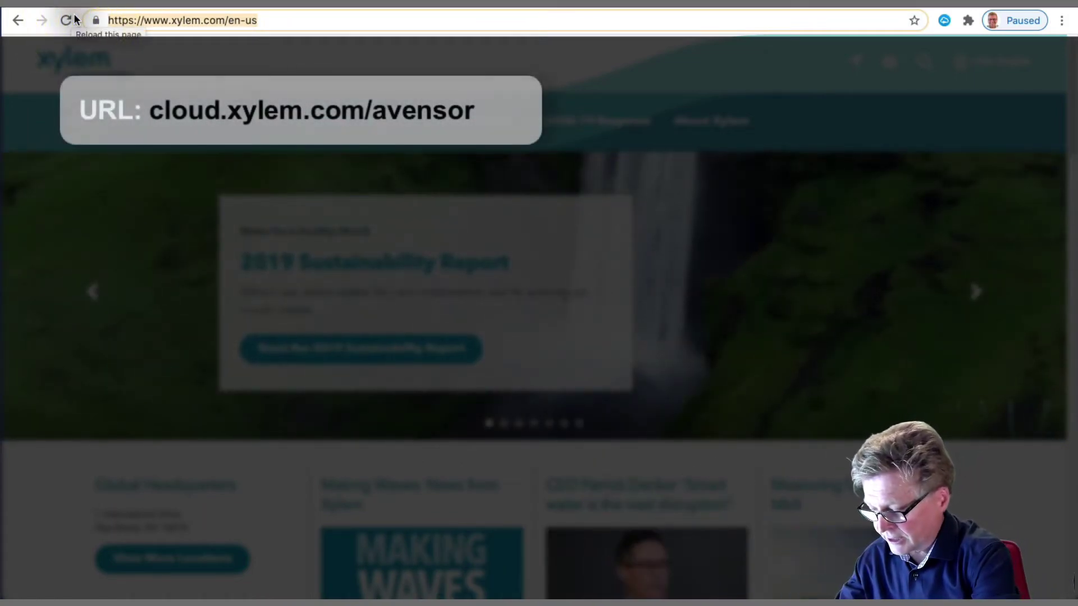
key("ctrl+l")
type("cloud.")
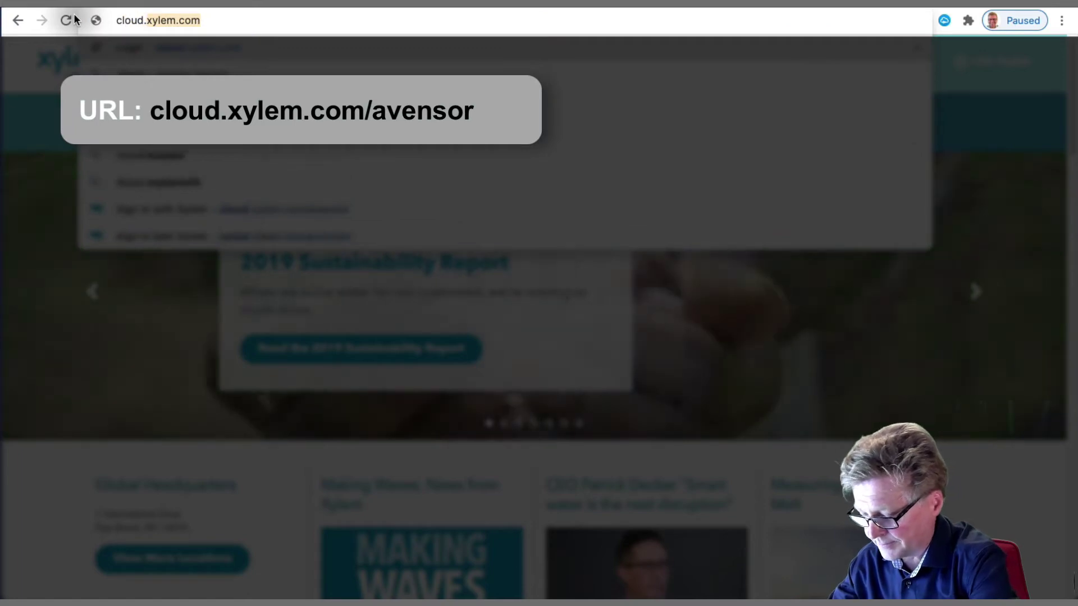
type("xylem.")
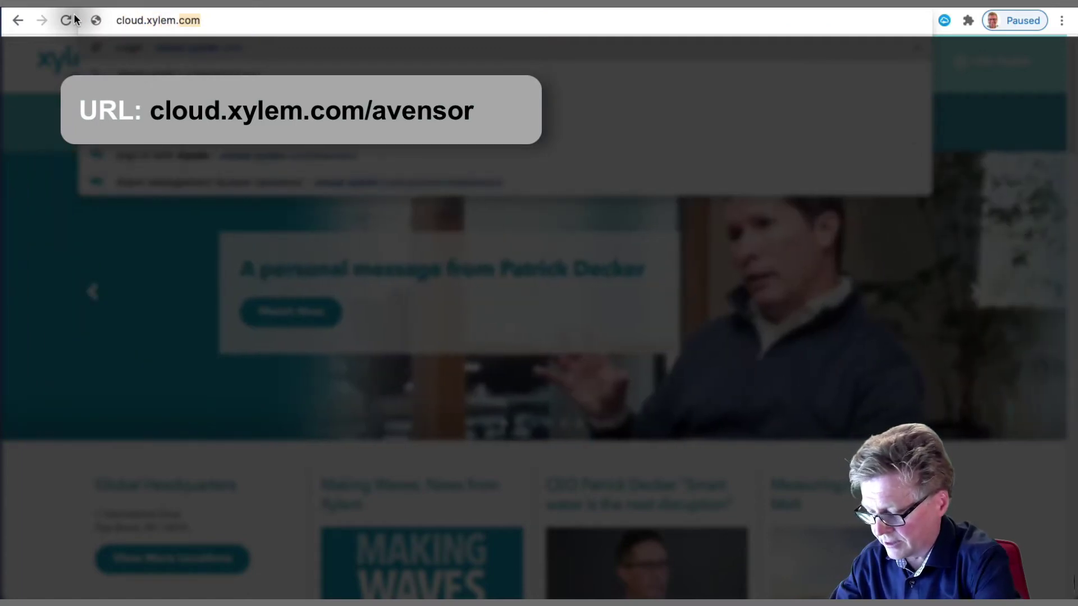
type("com/")
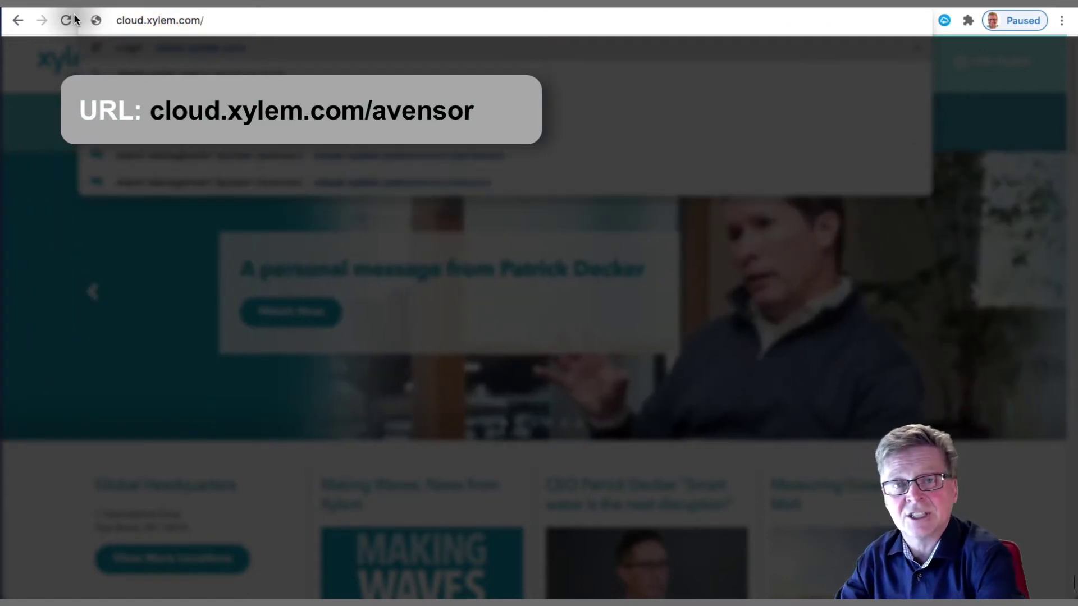
type("a")
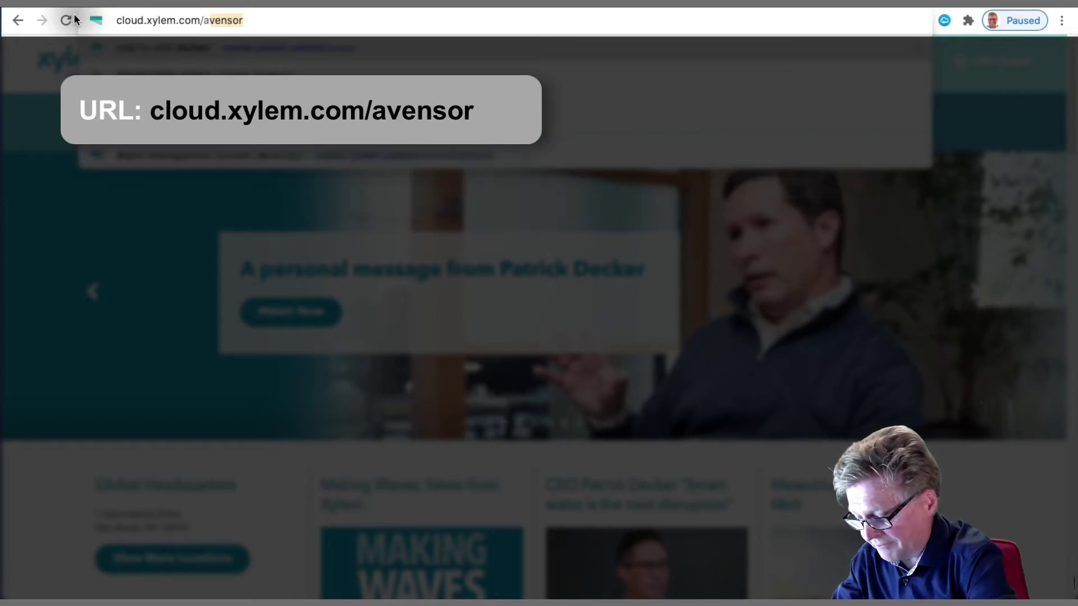
type("vensor")
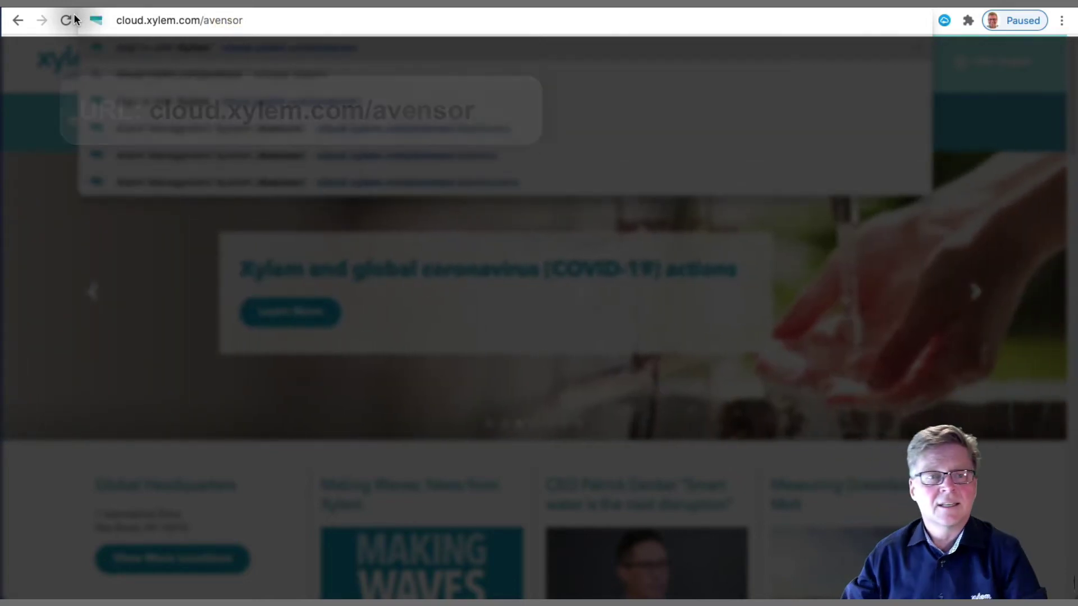
key("Return")
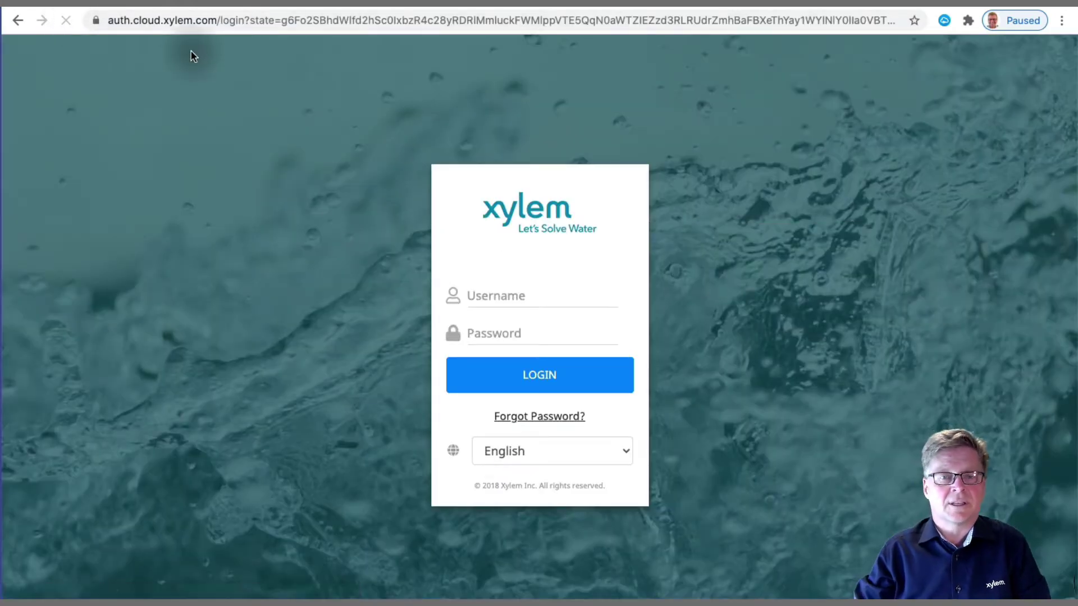
Step: Log in with the username and password to reach the empty Avensor dashboard
left_click(509, 297)
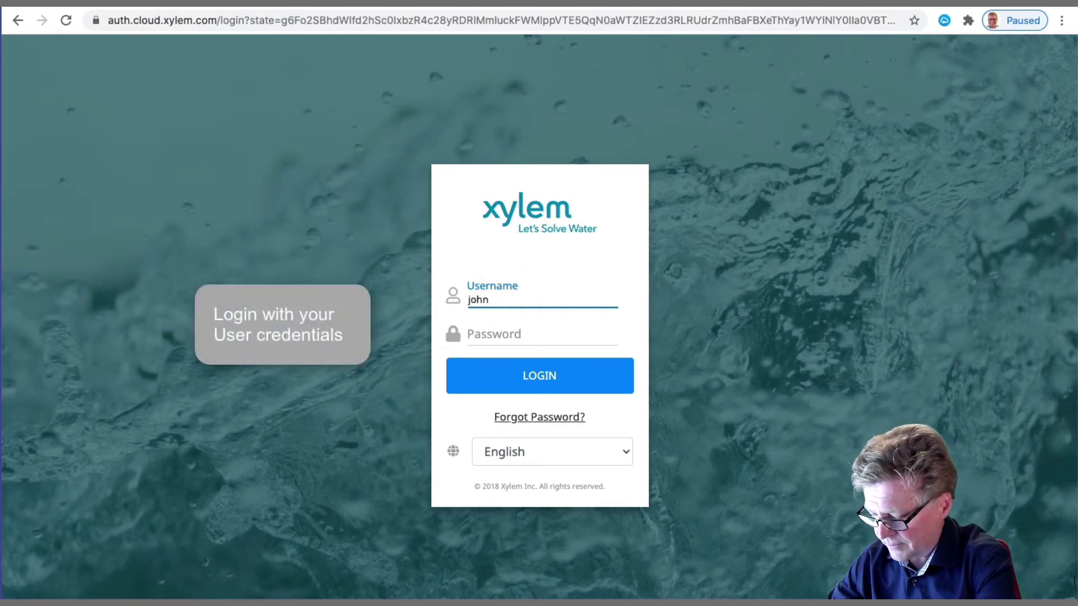
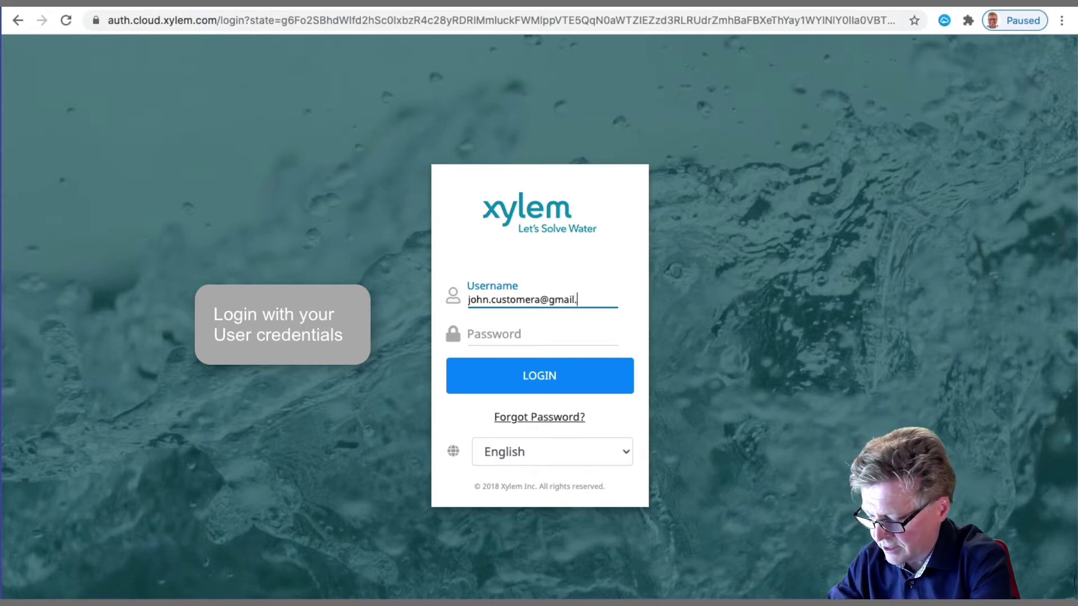
key("Tab")
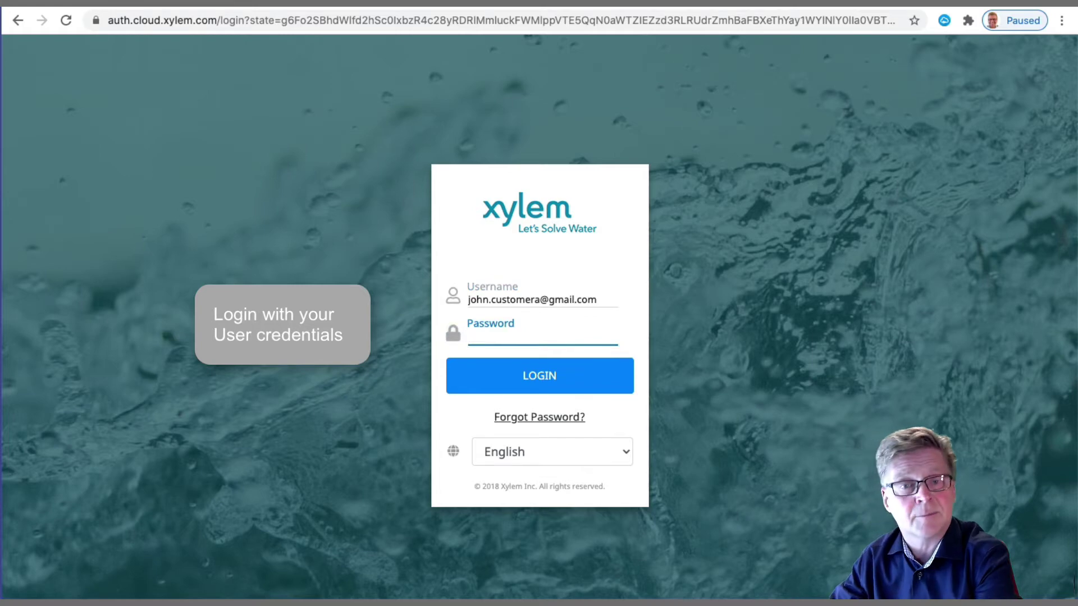
type("************")
key("Return")
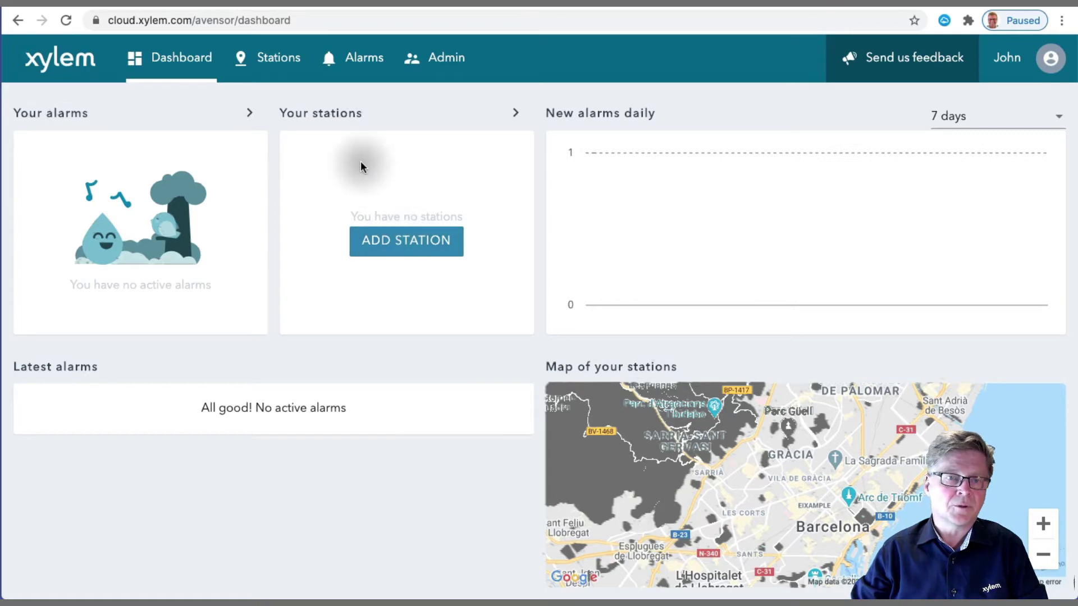
Step: Switch to the Stations page, which shows no stations found and an empty map
left_click(278, 60)
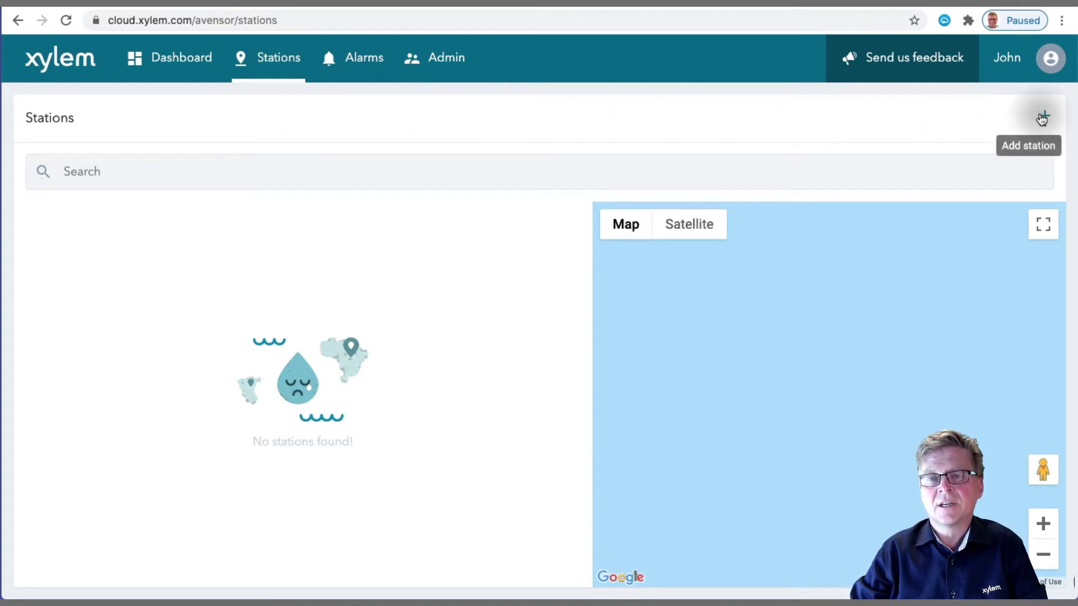
left_click(1042, 118)
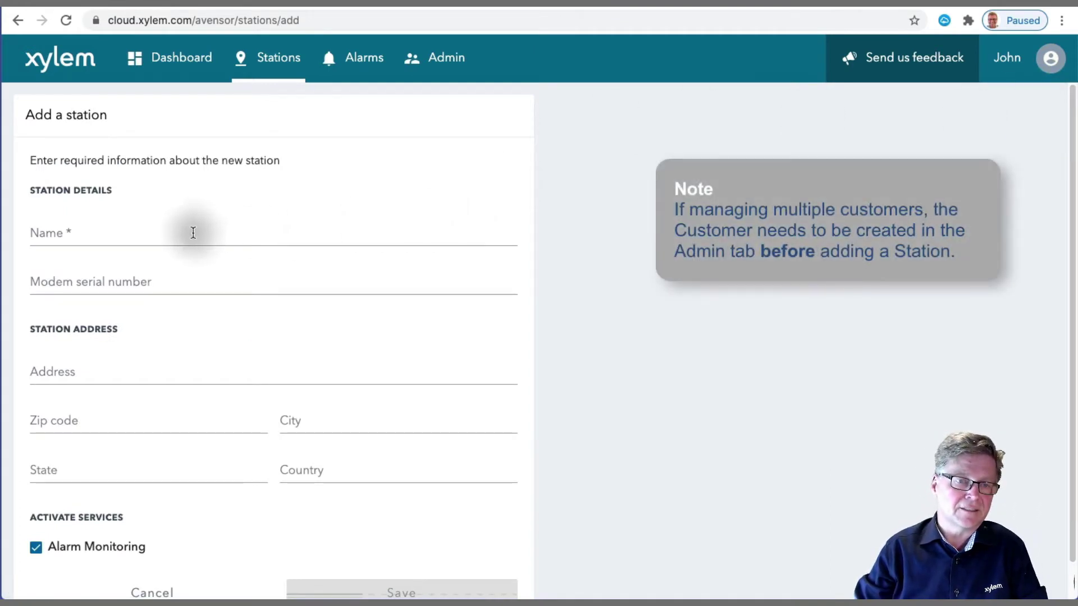
left_click(192, 233)
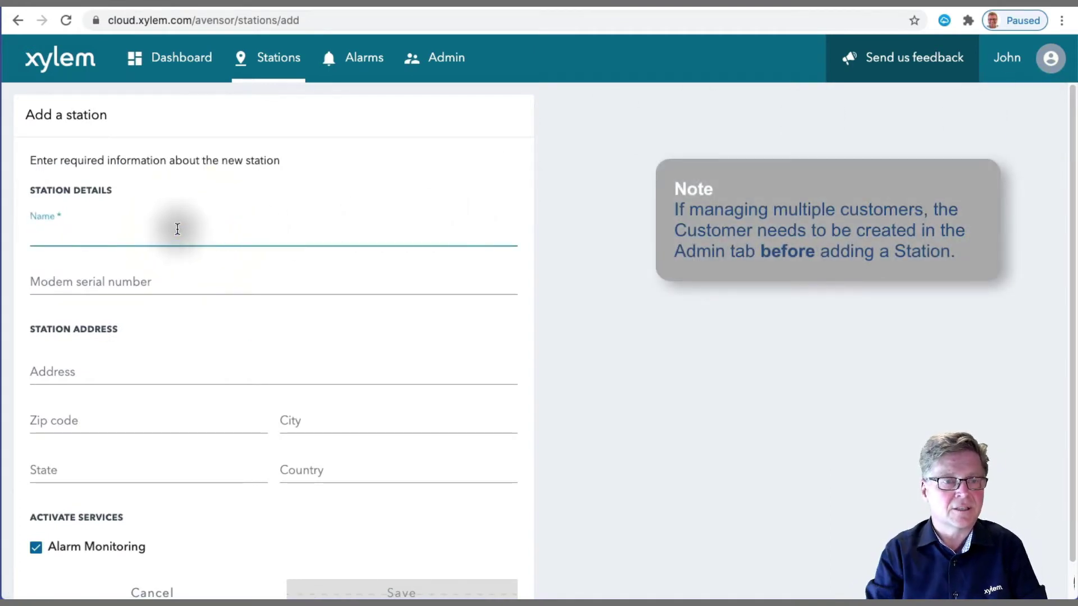
type("X")
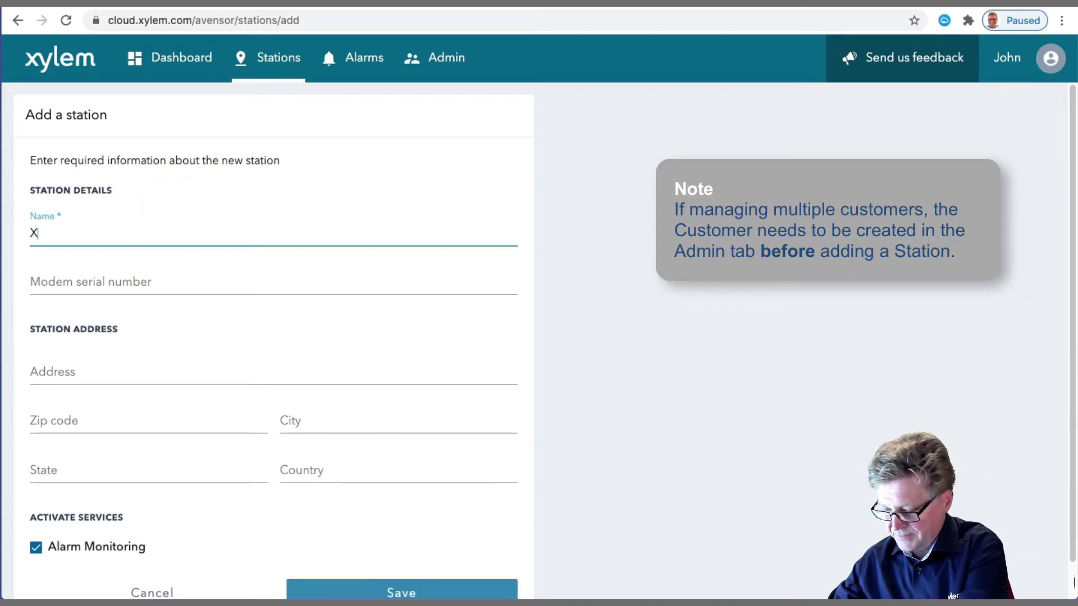
type("ylem ")
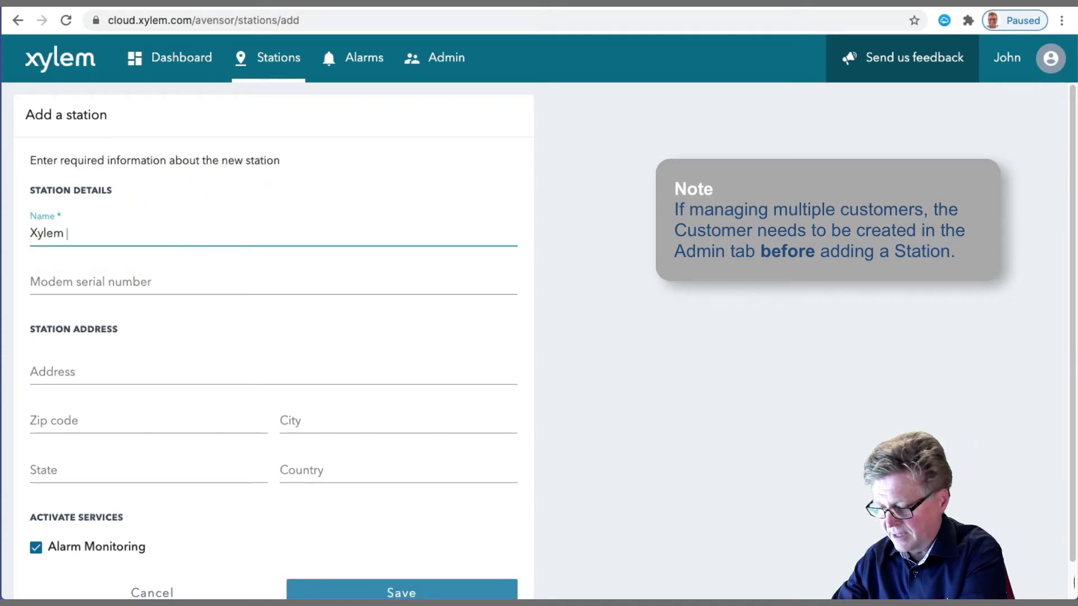
type("Station")
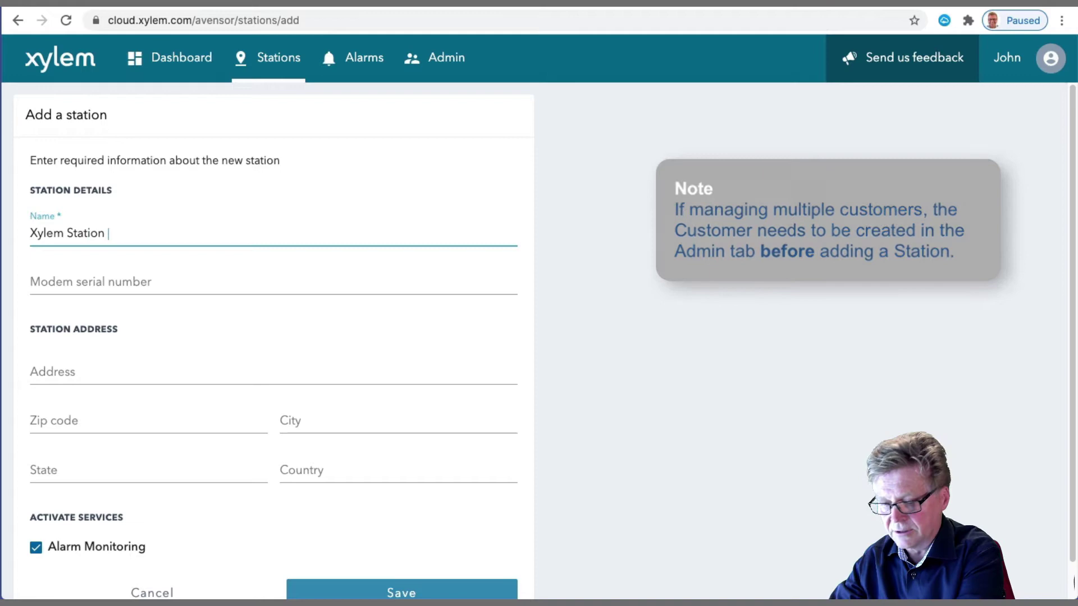
type(" 2")
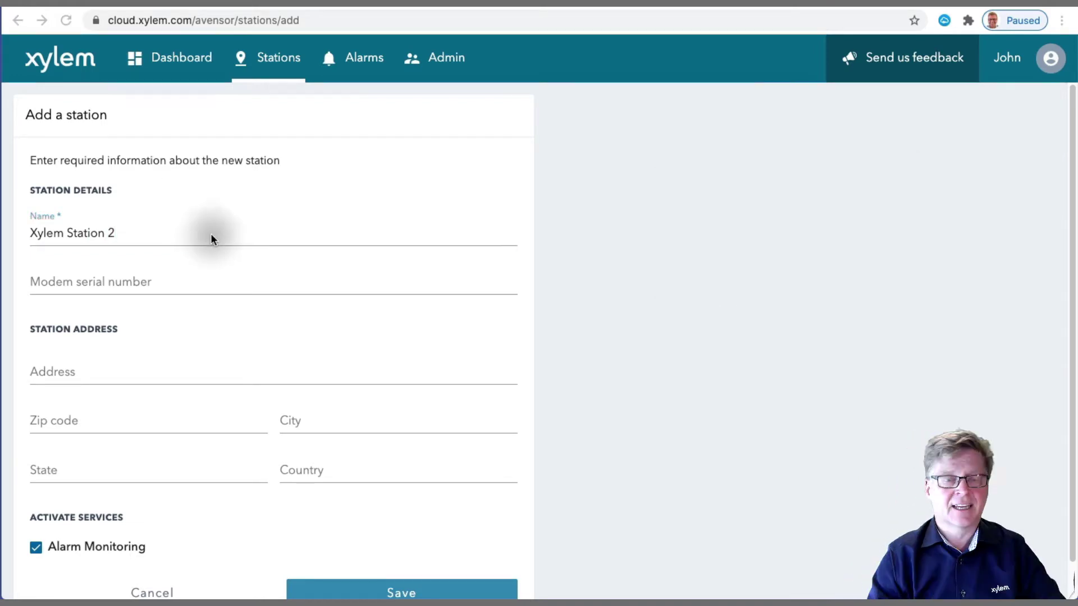
left_click(103, 281)
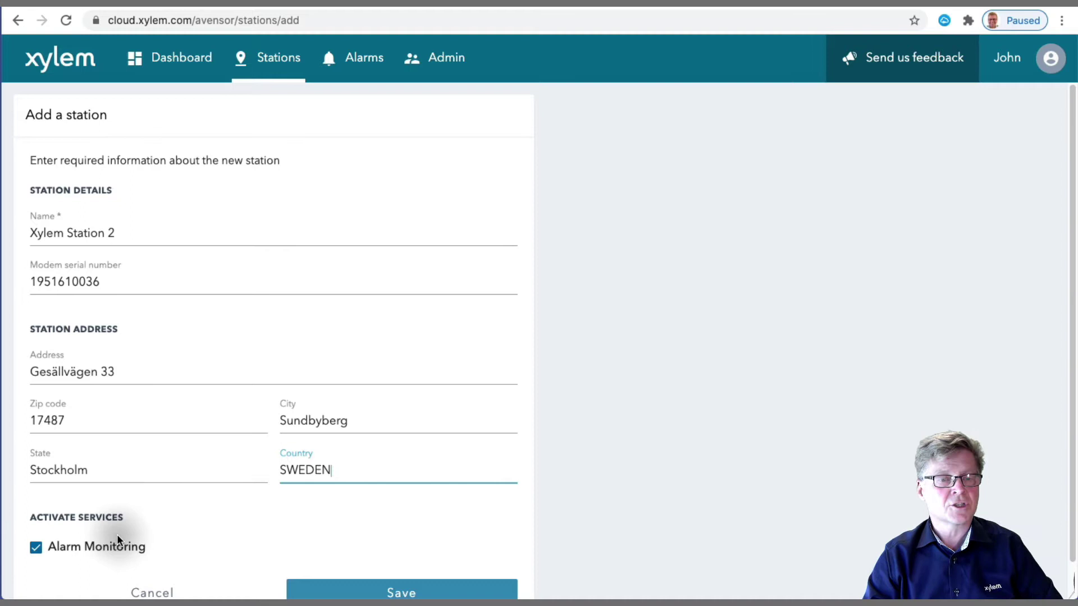
left_click(392, 594)
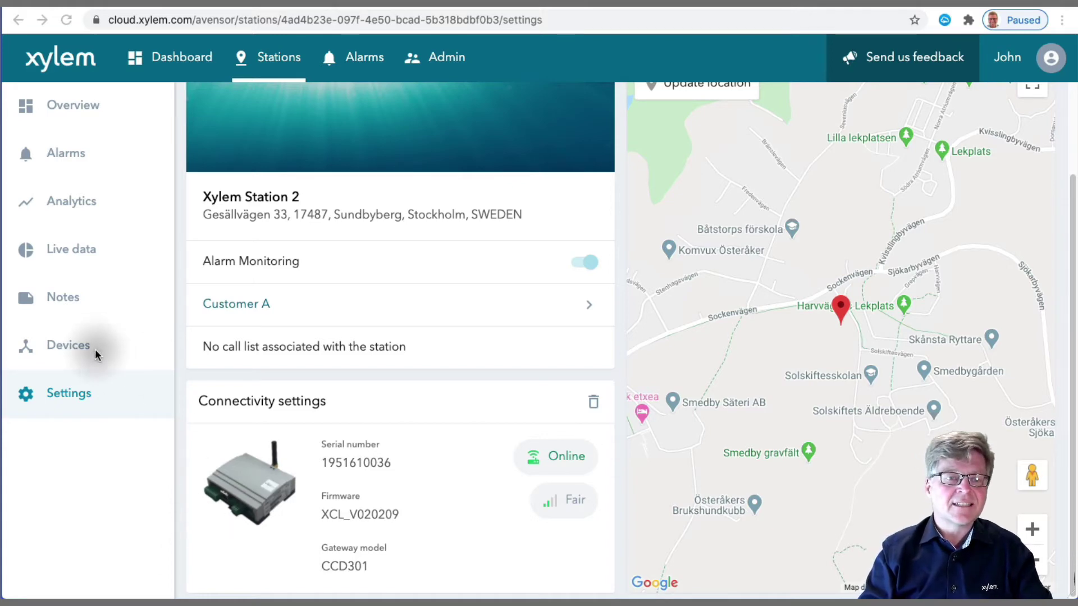
Step: Add an Analog Input device named Water Level to Xylem Station 2
left_click(79, 344)
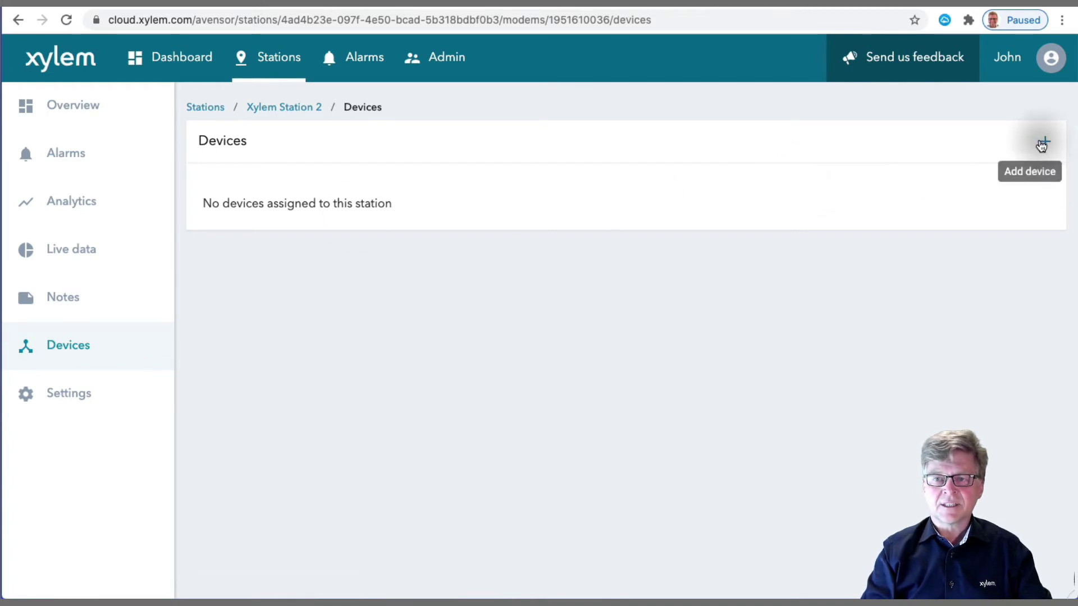
left_click(1043, 144)
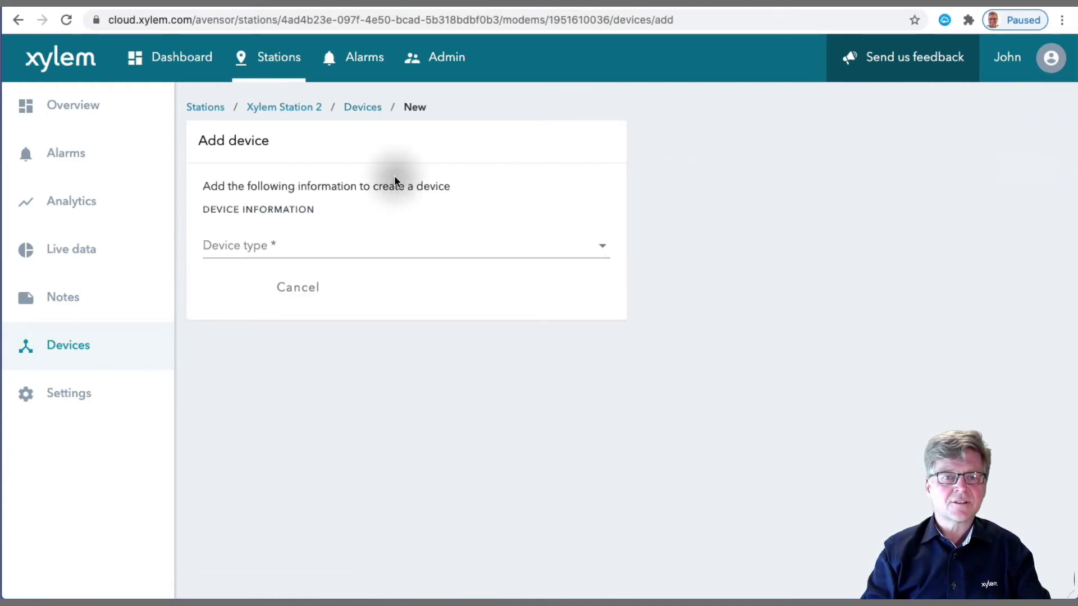
left_click(600, 246)
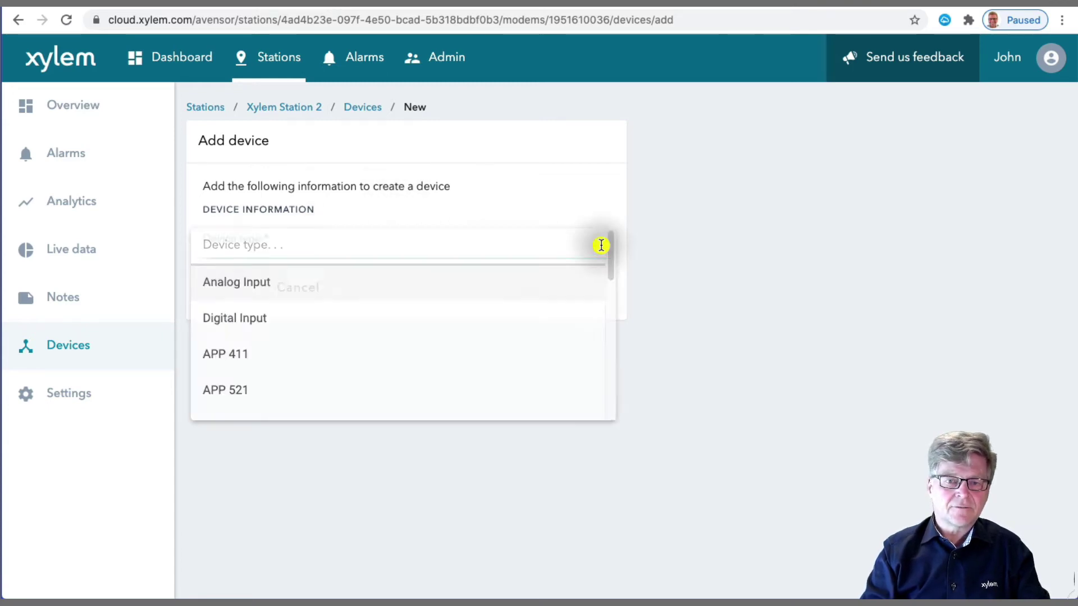
left_click(266, 289)
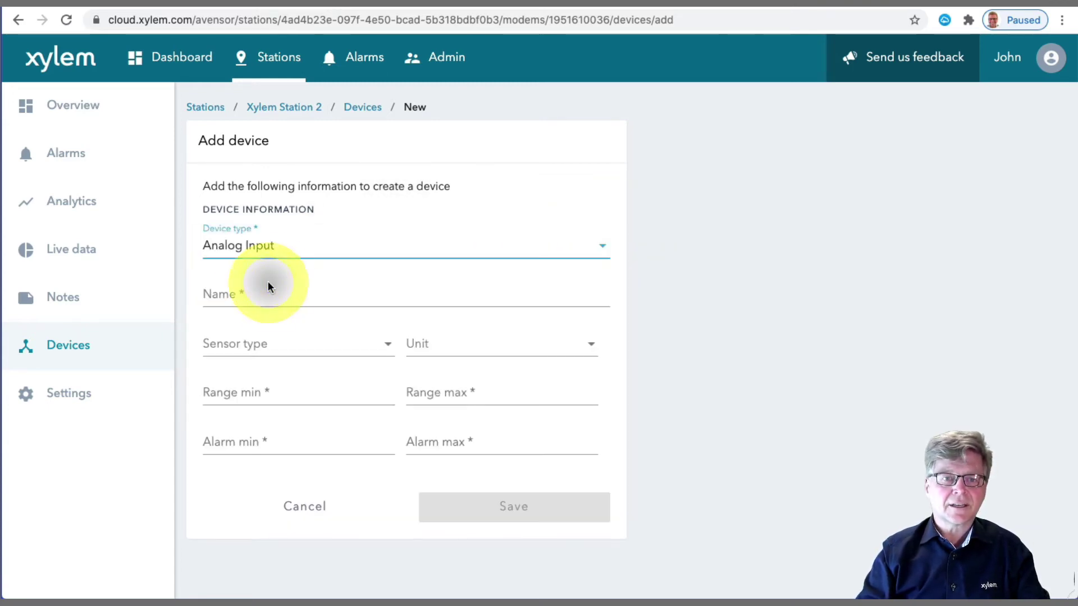
left_click(269, 295)
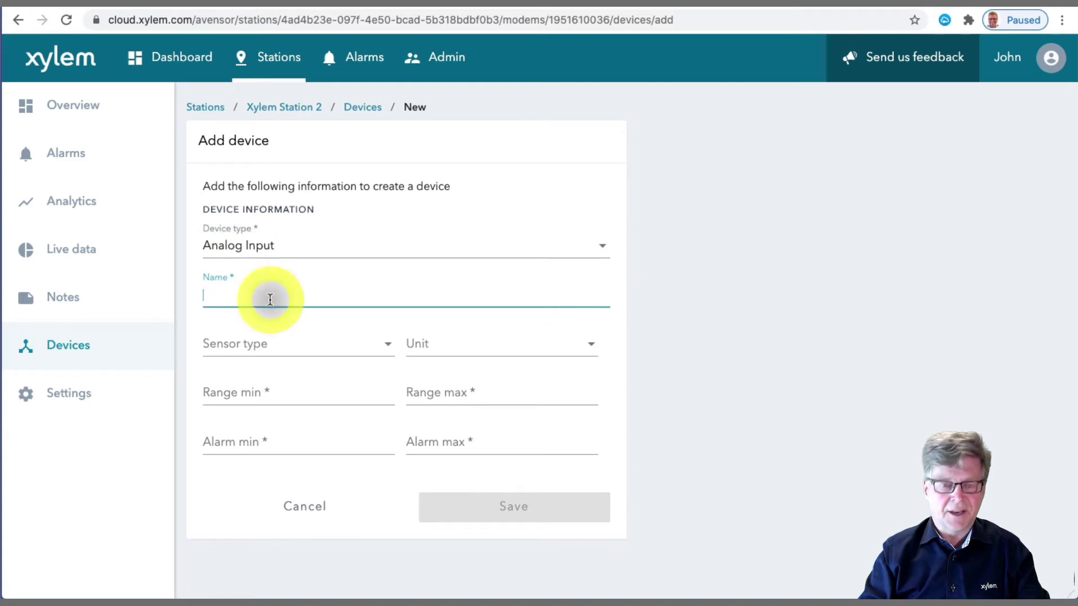
type("W")
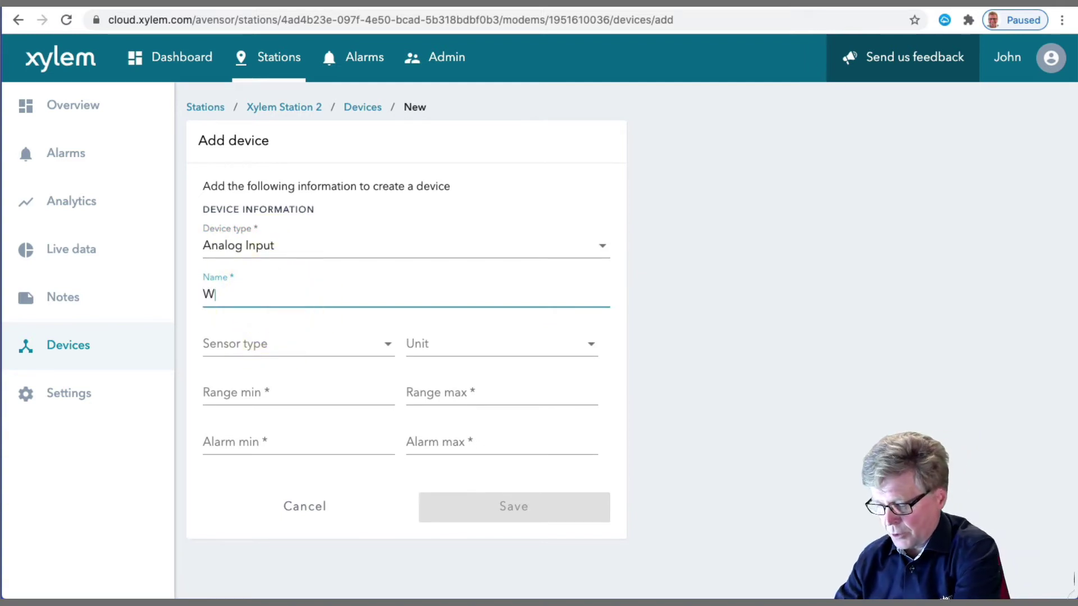
type("ater Level")
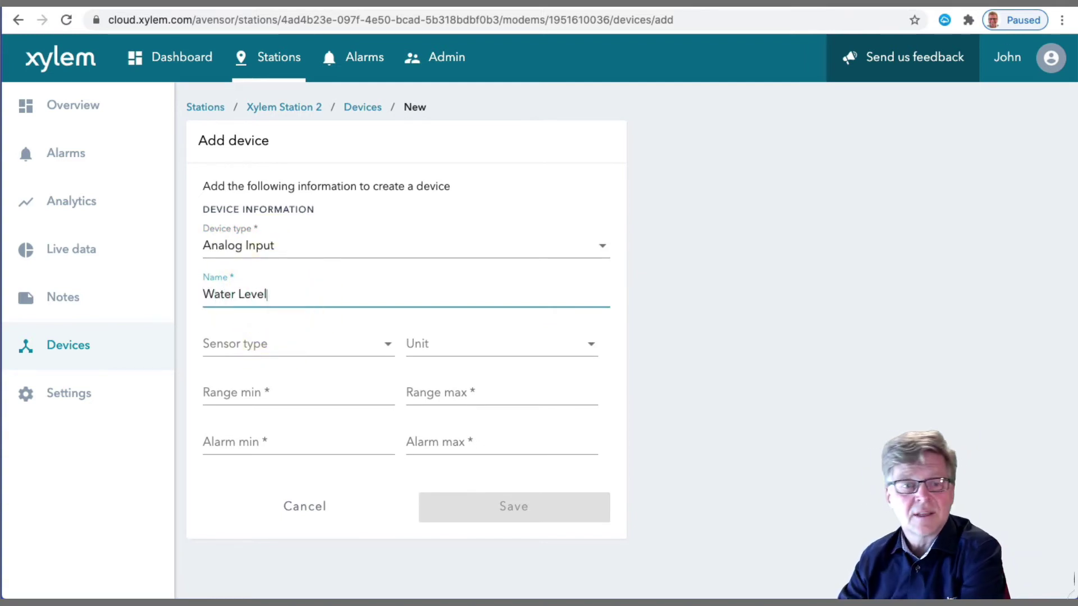
Step: Make it a Level sensor in m with range 0–5, alarm limits 1 and 4, and save
left_click(388, 346)
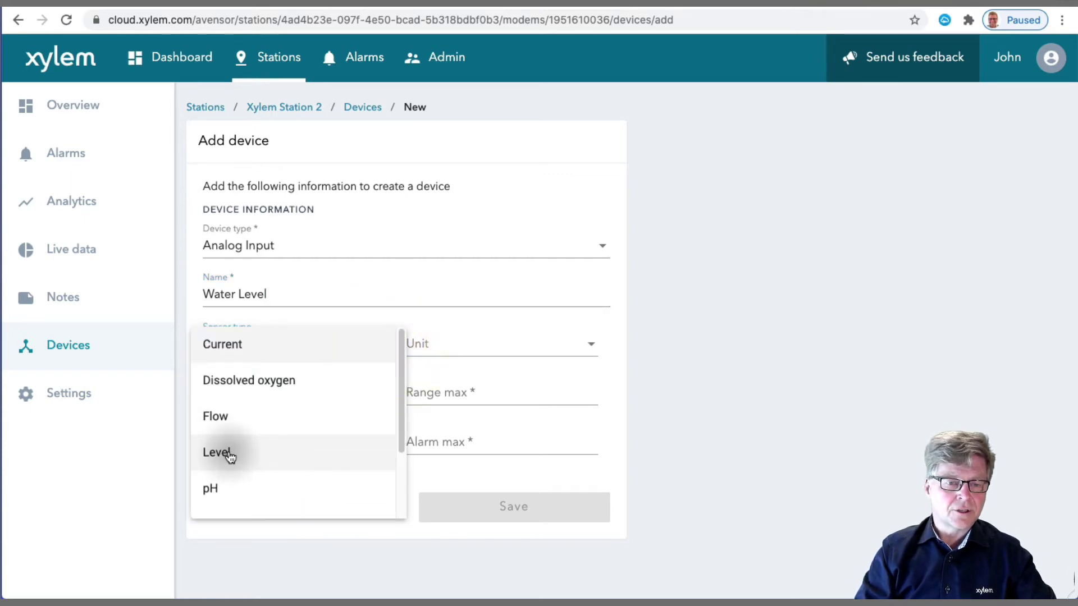
left_click(229, 456)
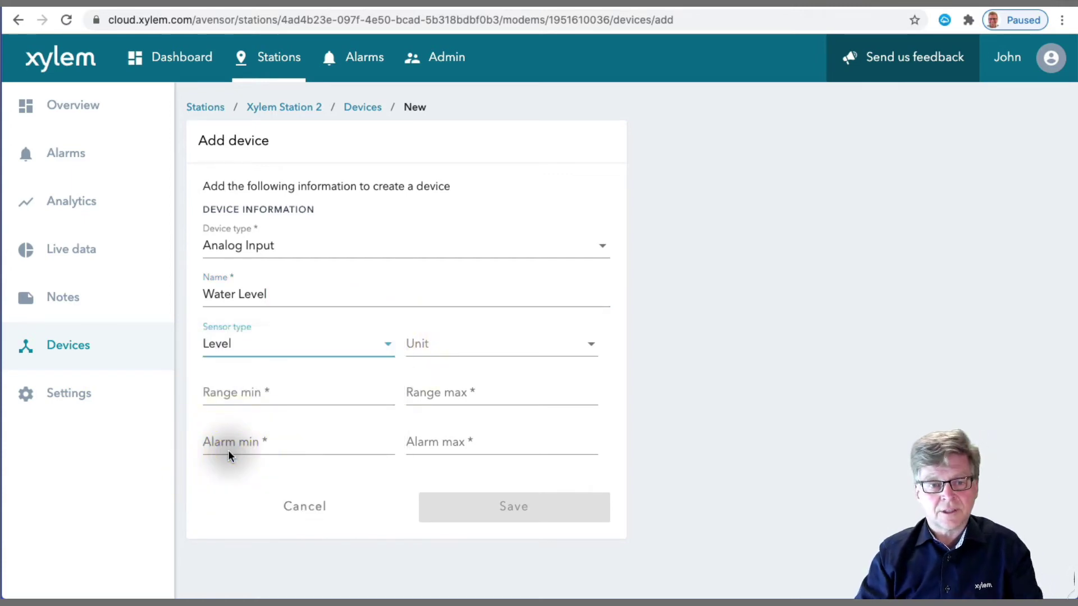
left_click(583, 346)
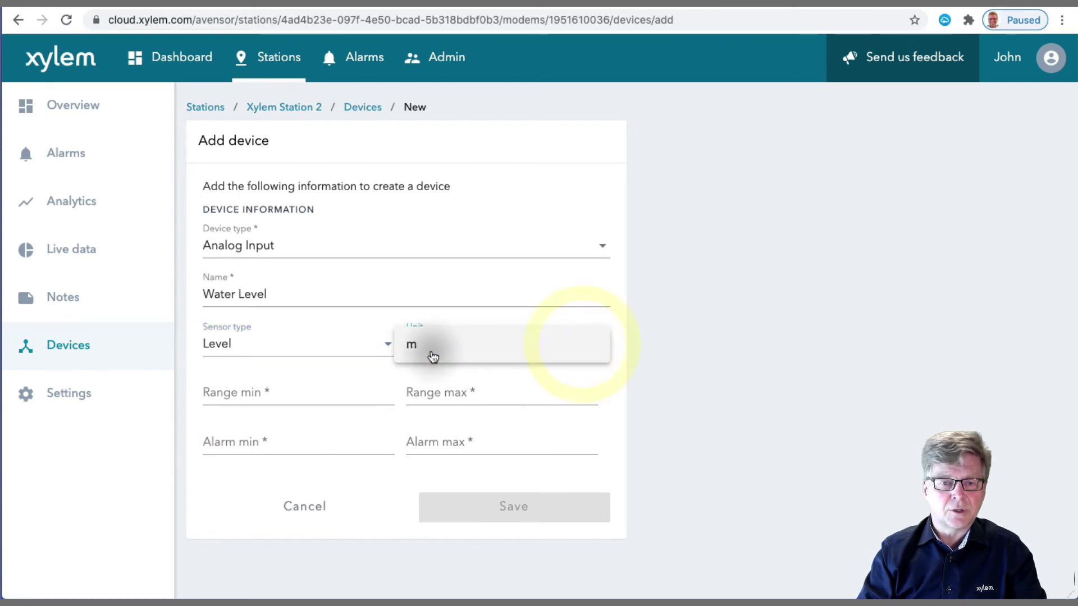
left_click(432, 354)
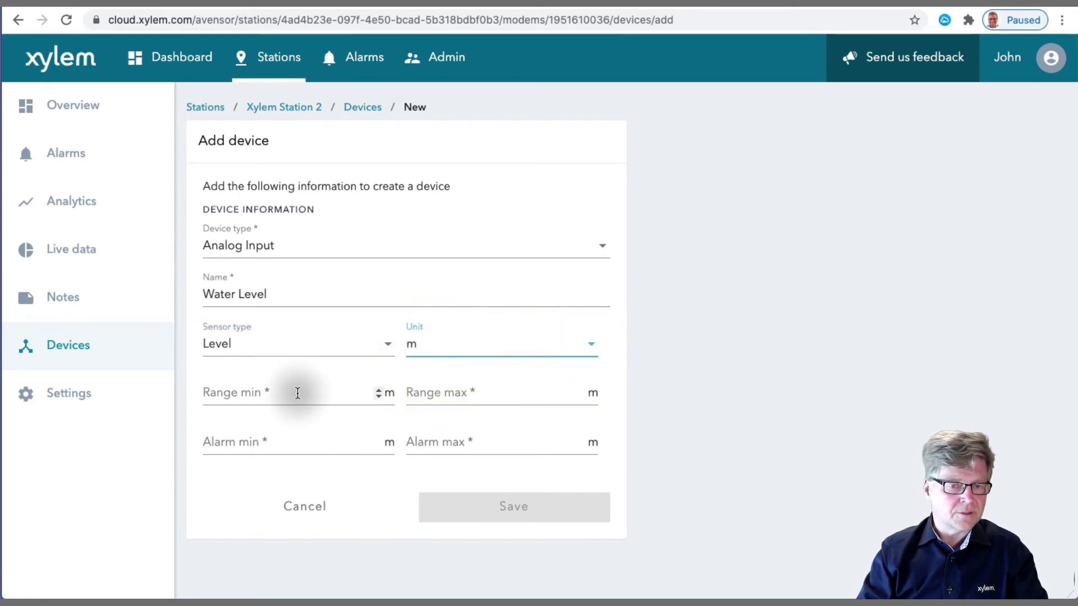
left_click(298, 393)
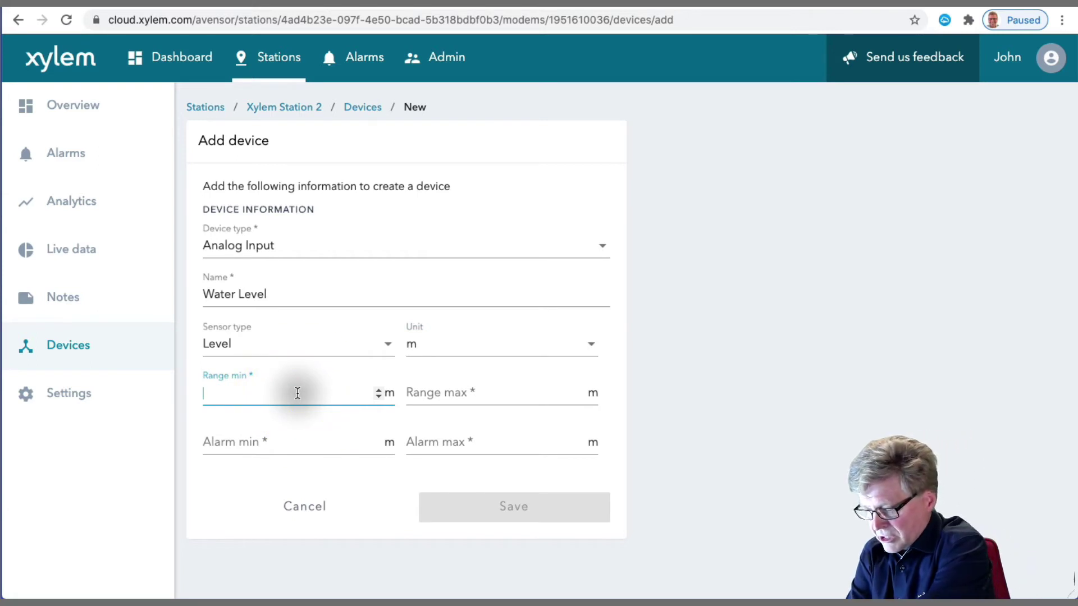
type("0")
left_click(513, 393)
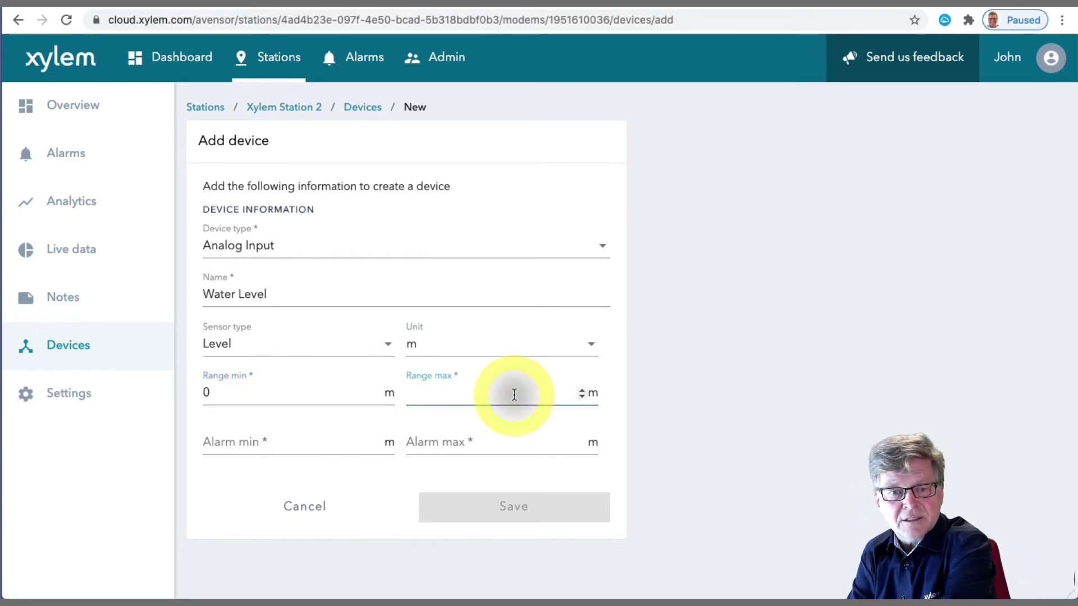
type("5")
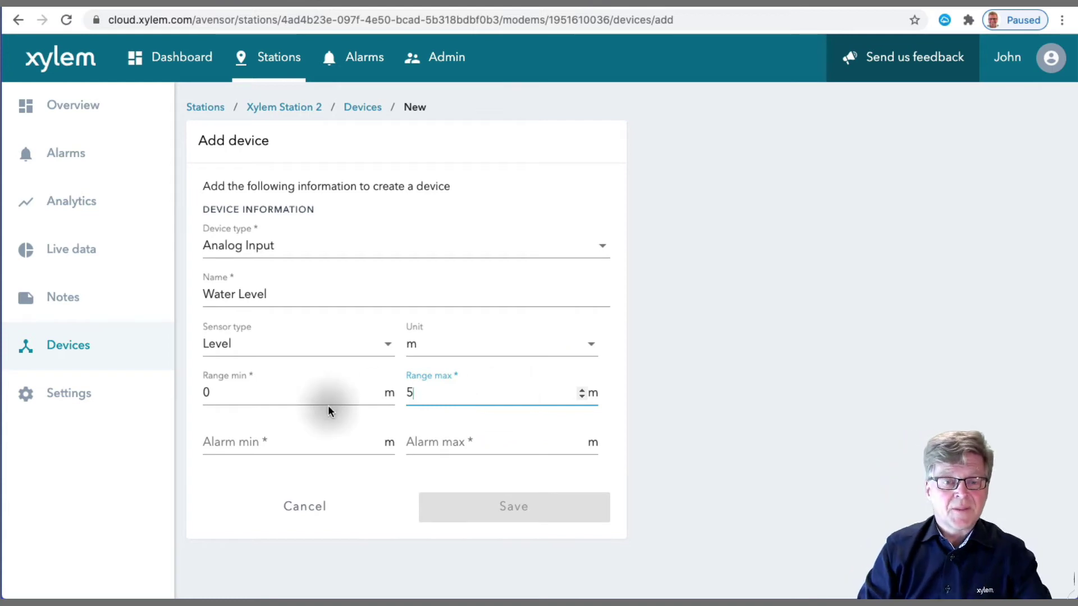
left_click(356, 440)
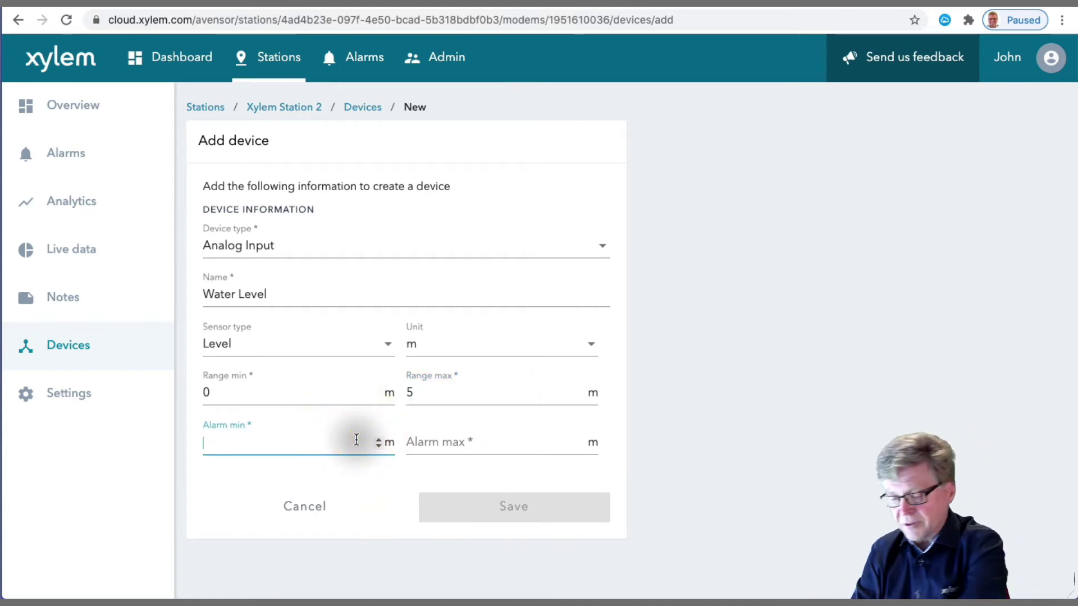
type("1")
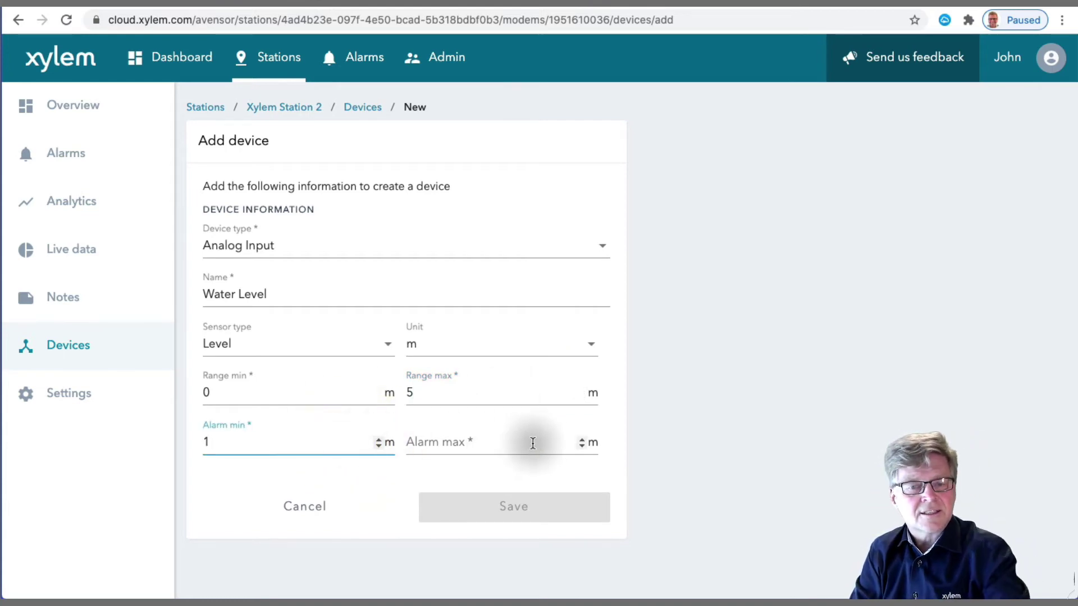
left_click(550, 442)
type("4")
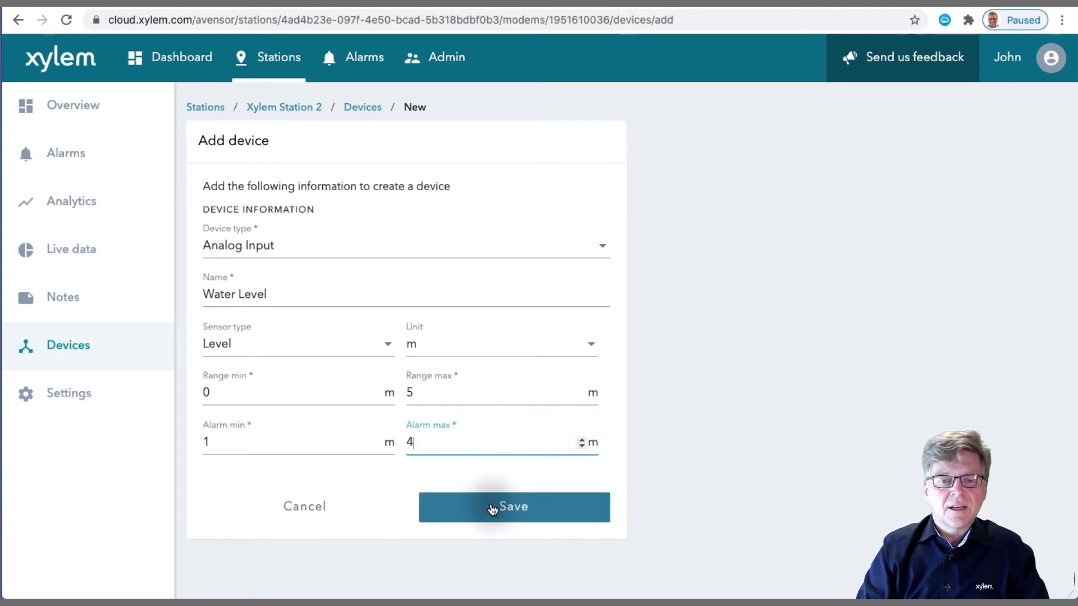
left_click(514, 508)
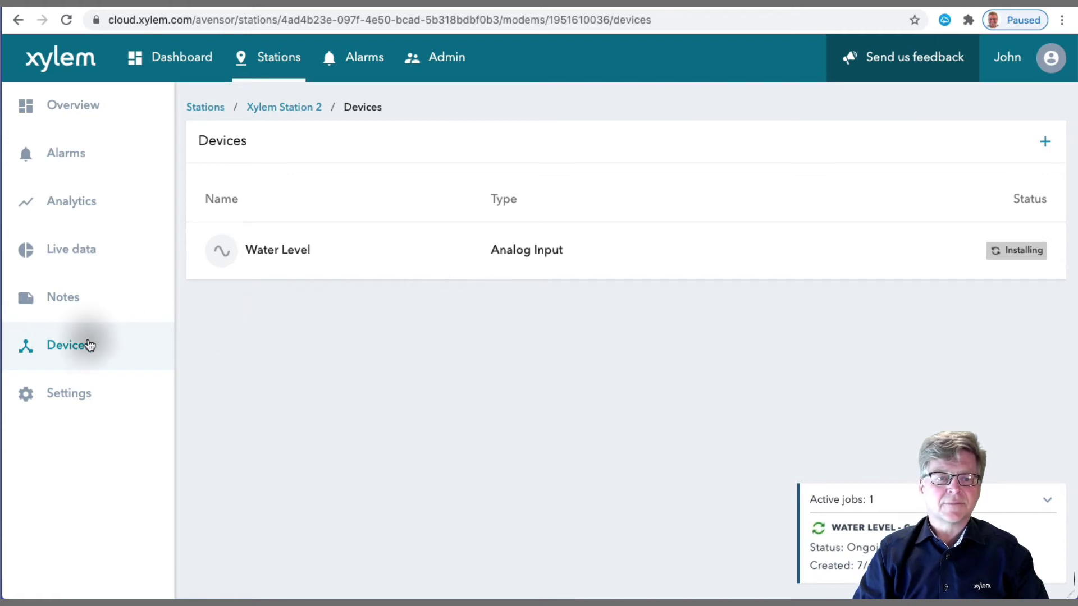
Step: Refresh the Devices list until Water Level reads Installed, then start another new device
left_click(89, 346)
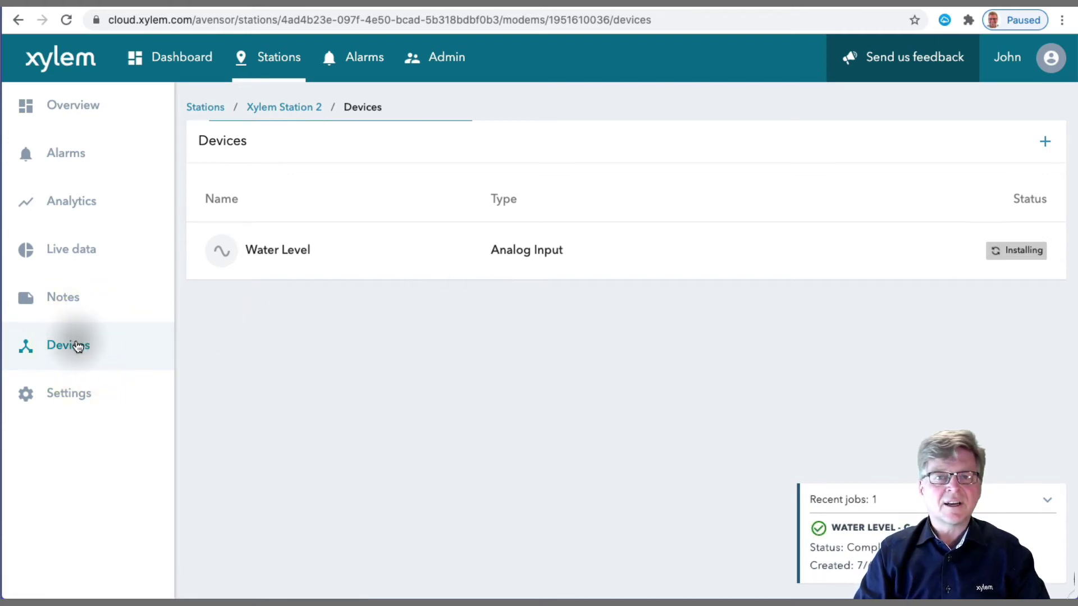
left_click(88, 349)
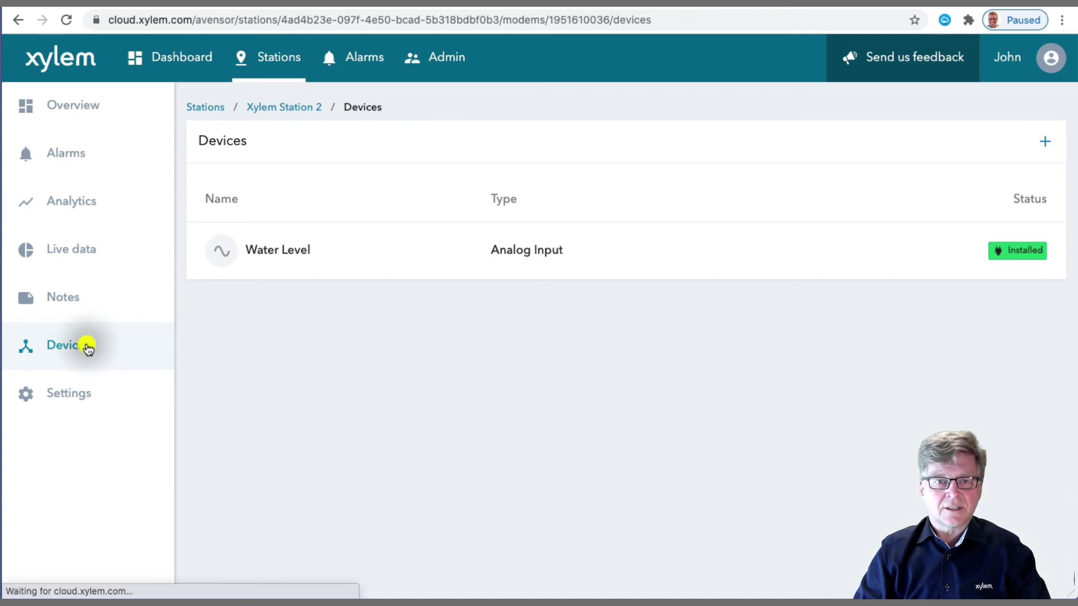
left_click(1044, 141)
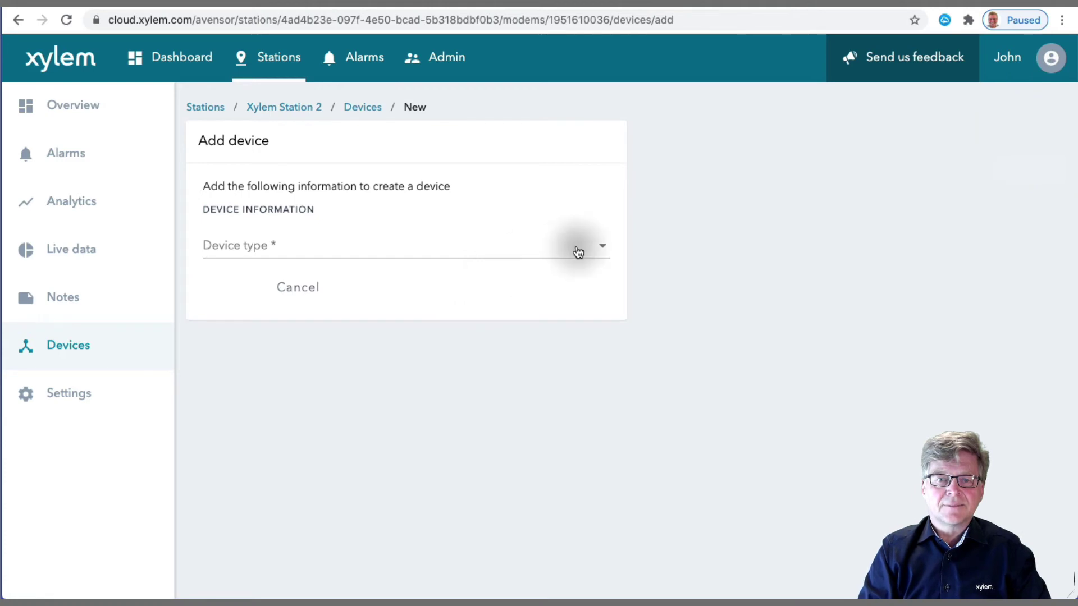
Step: Select Digital Input as the device type for the new High Water Level device
left_click(603, 251)
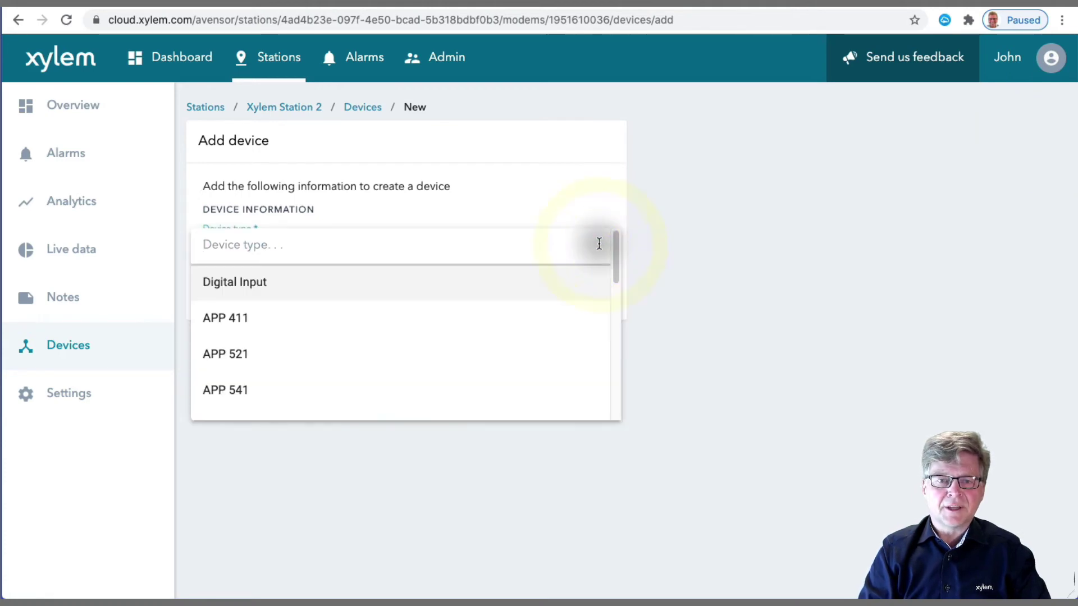
left_click(254, 289)
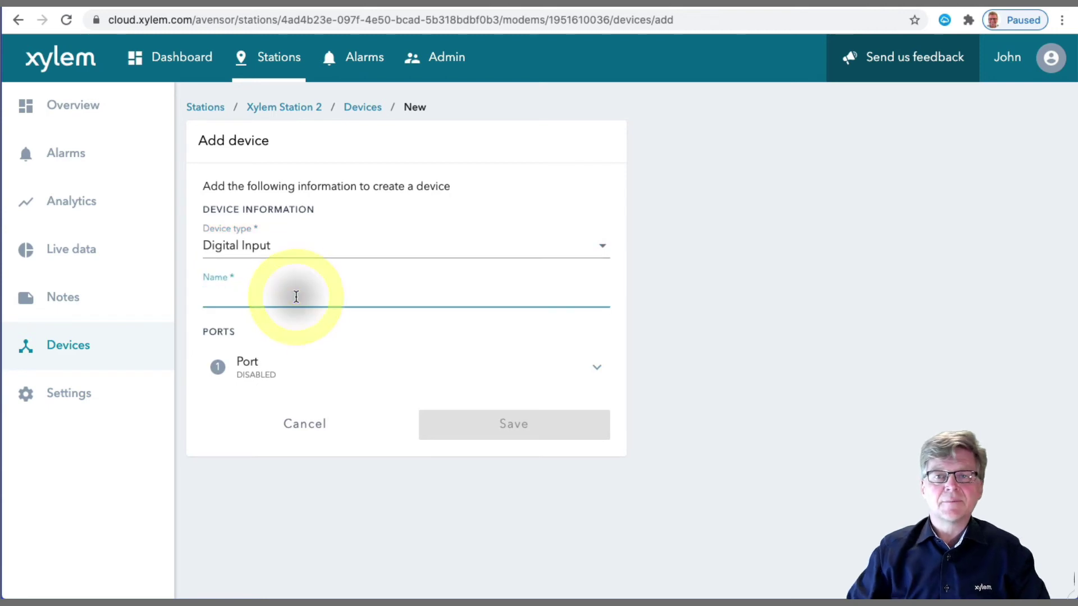
type("H")
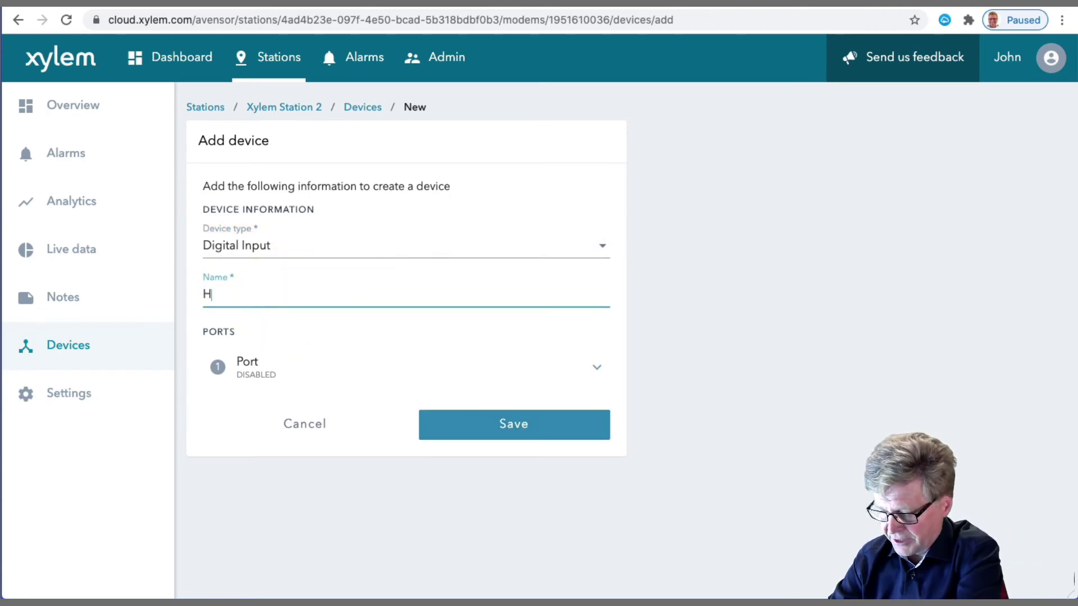
type("igh Water ")
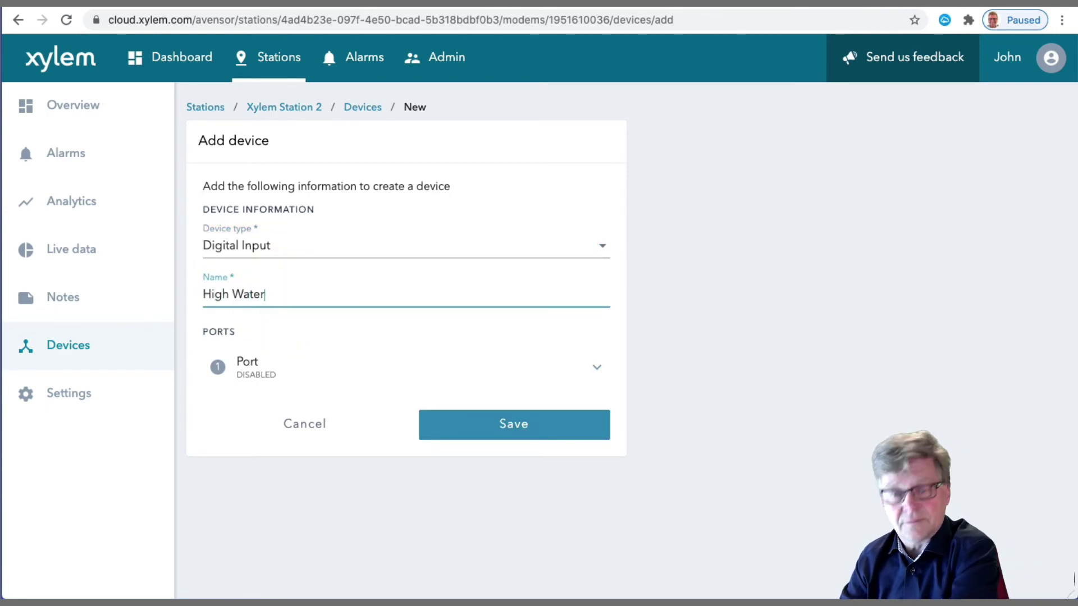
type("Level")
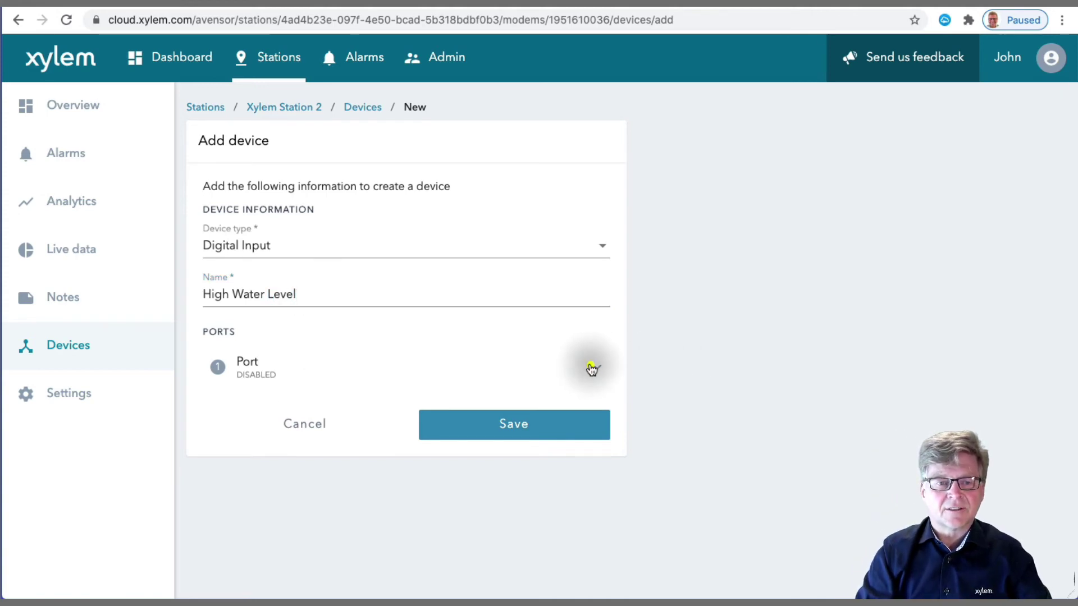
Step: Set the port to Alarm mode, name it Port DI with description High Water Level, and save
left_click(592, 369)
left_click(580, 411)
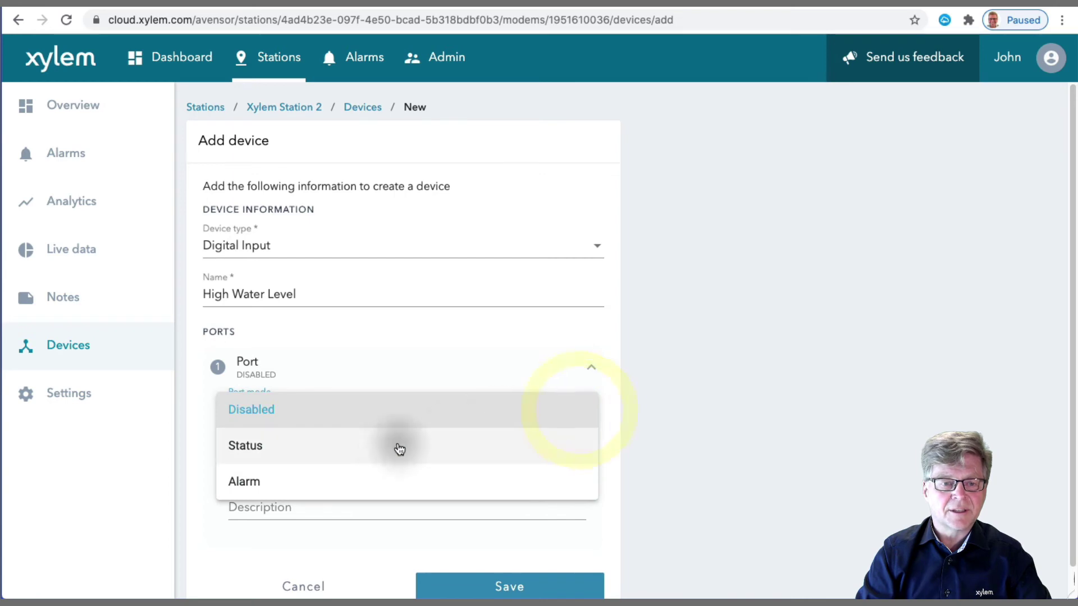
left_click(354, 485)
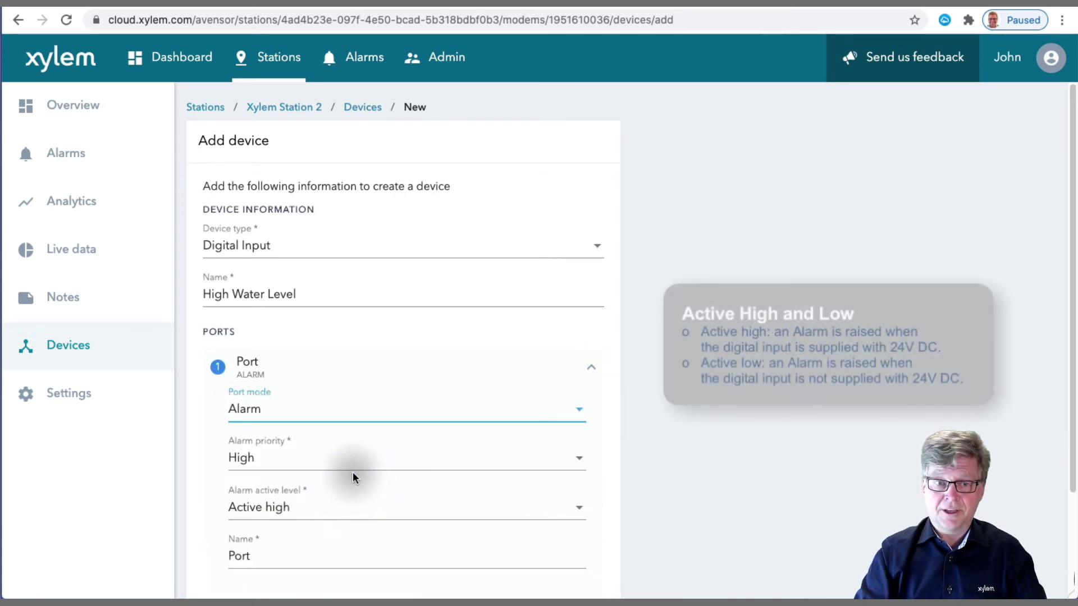
scroll(358, 487, "down", 2)
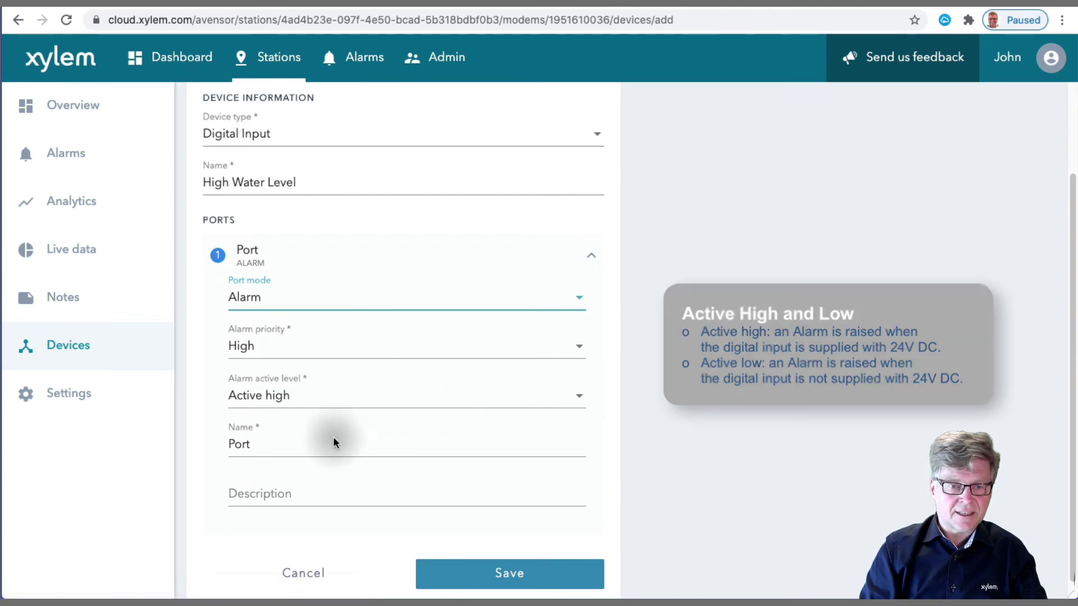
left_click(413, 442)
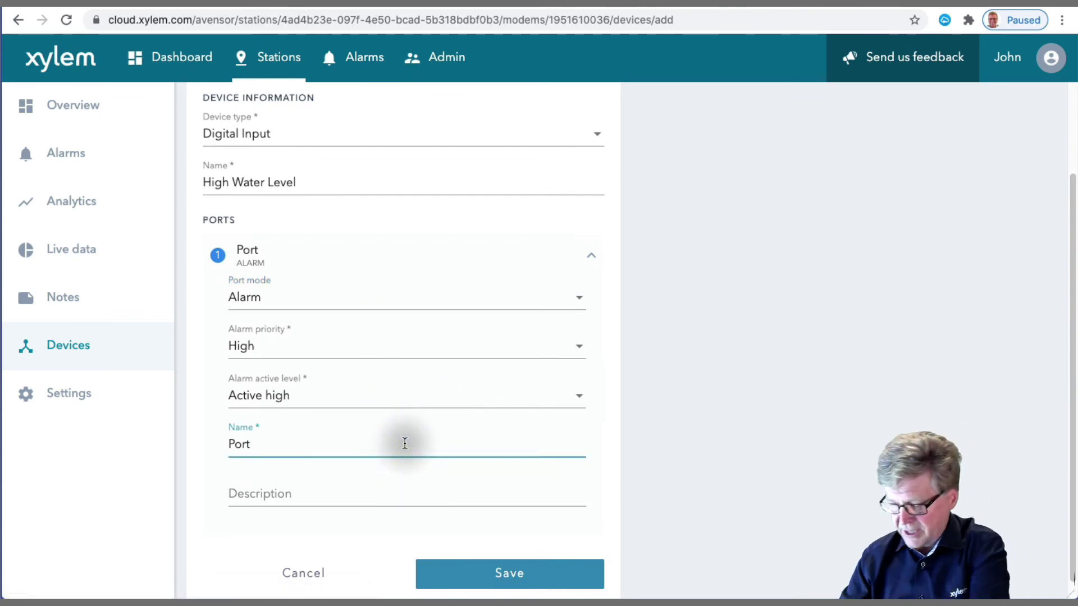
type("DI")
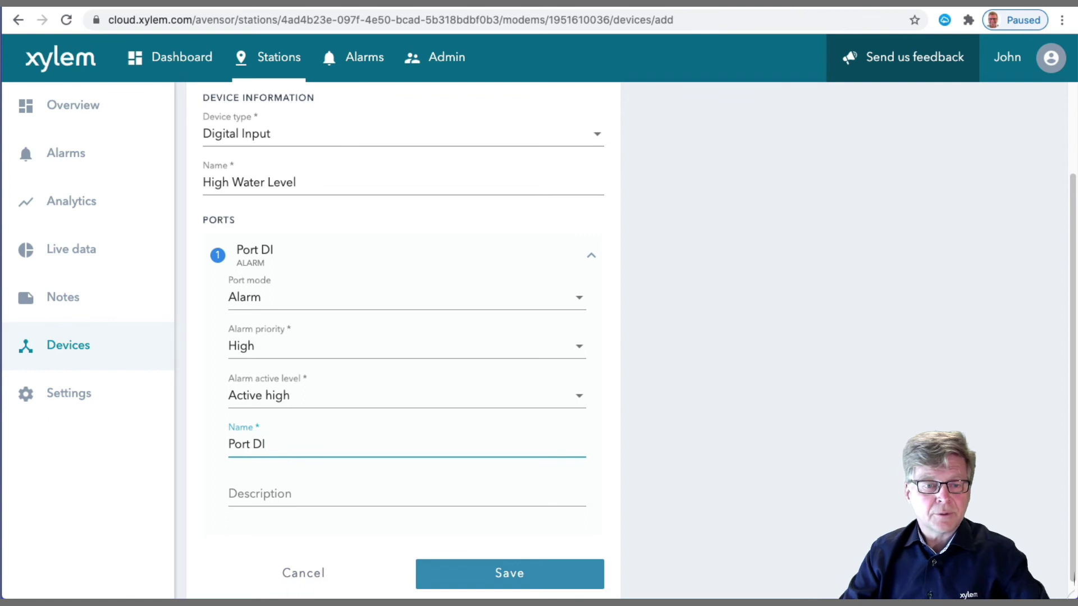
left_click(374, 491)
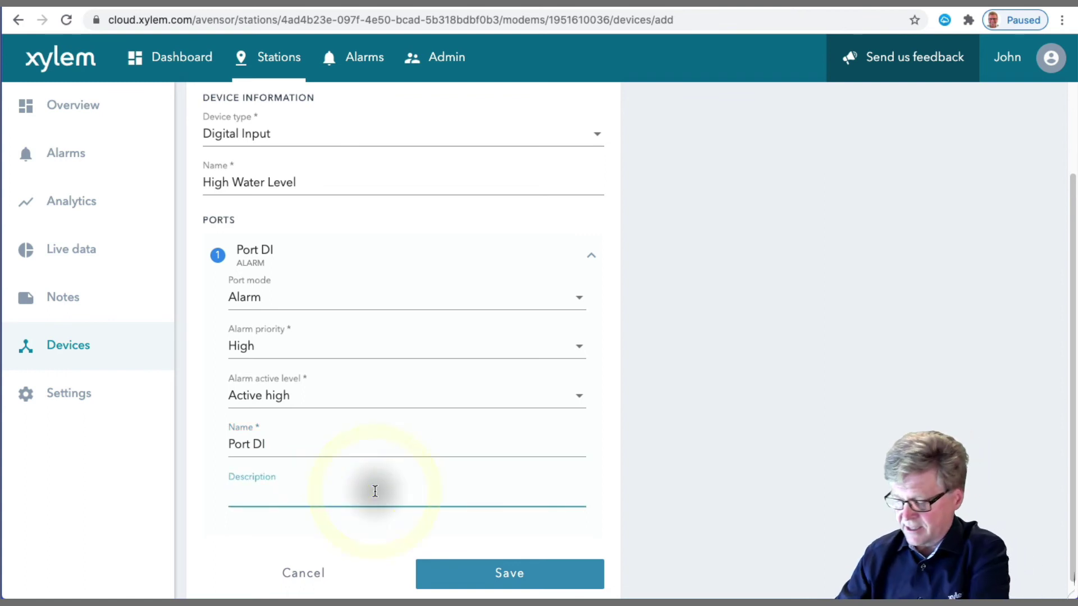
type("High ")
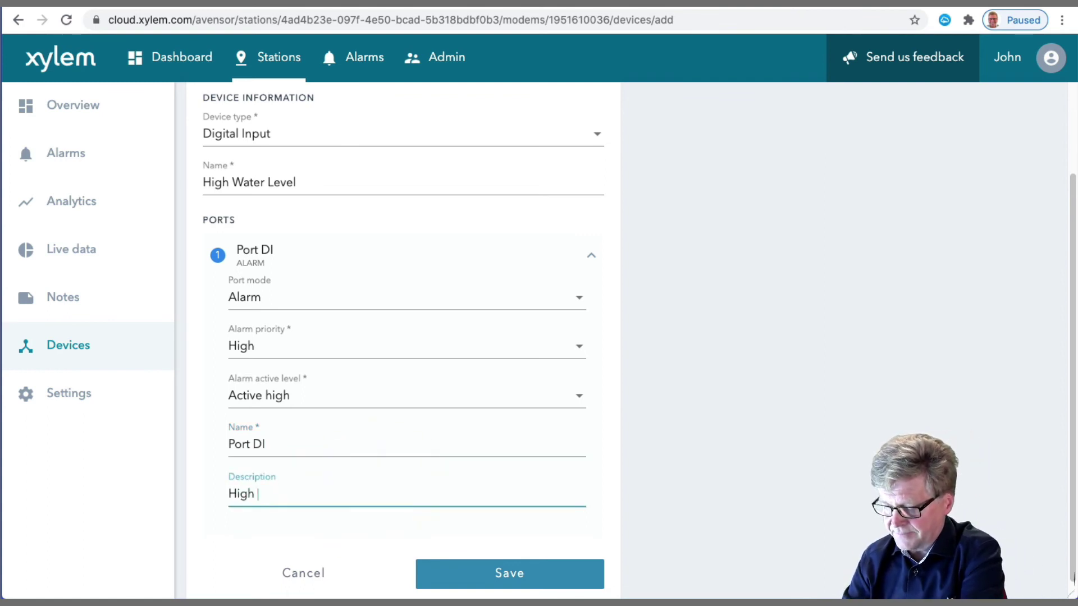
type("Water Le")
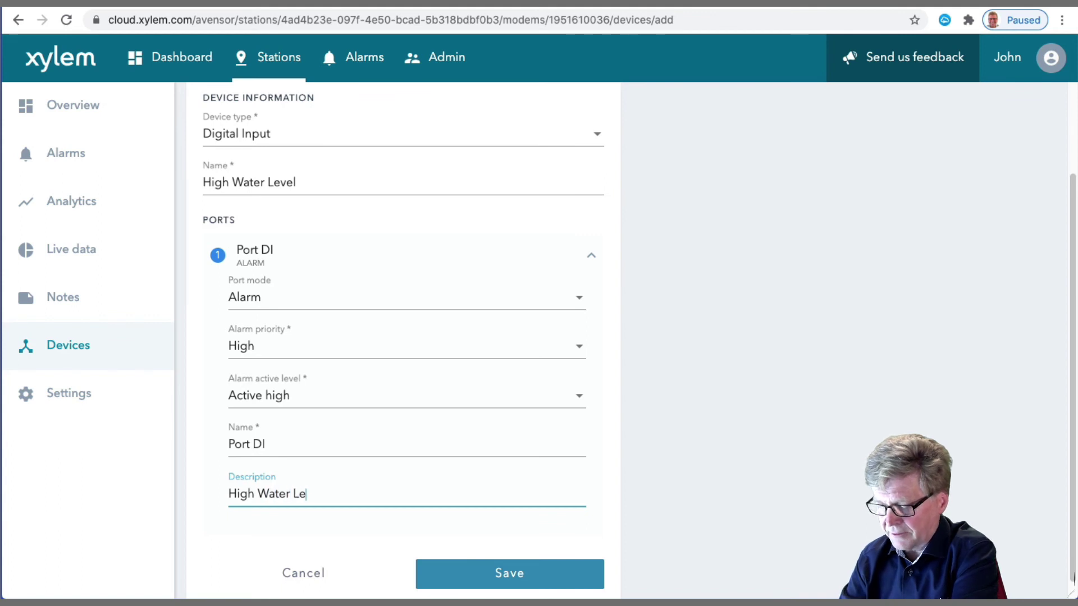
type("vel")
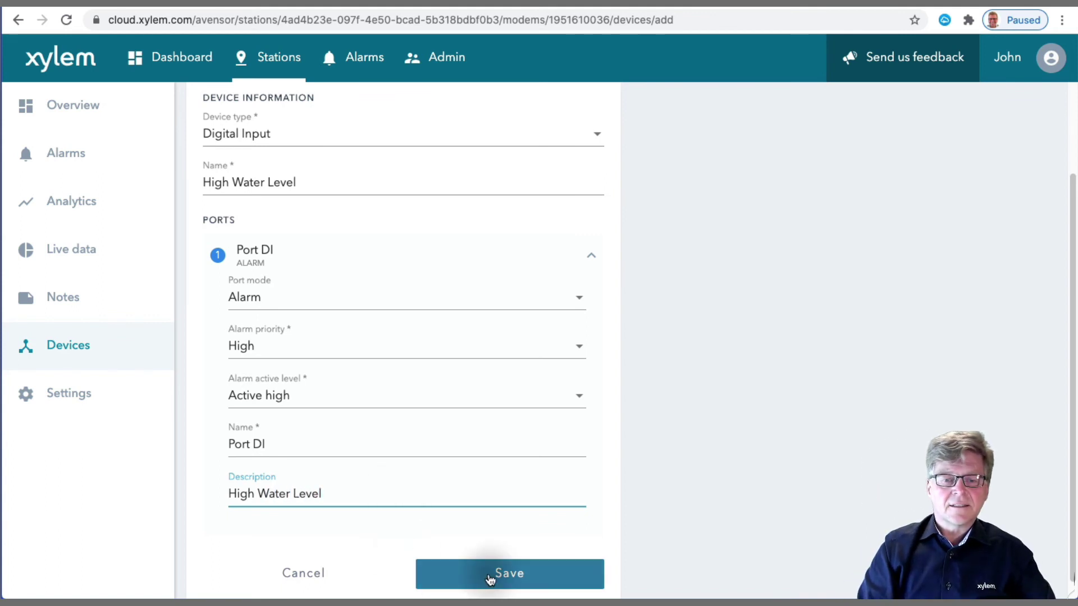
left_click(489, 580)
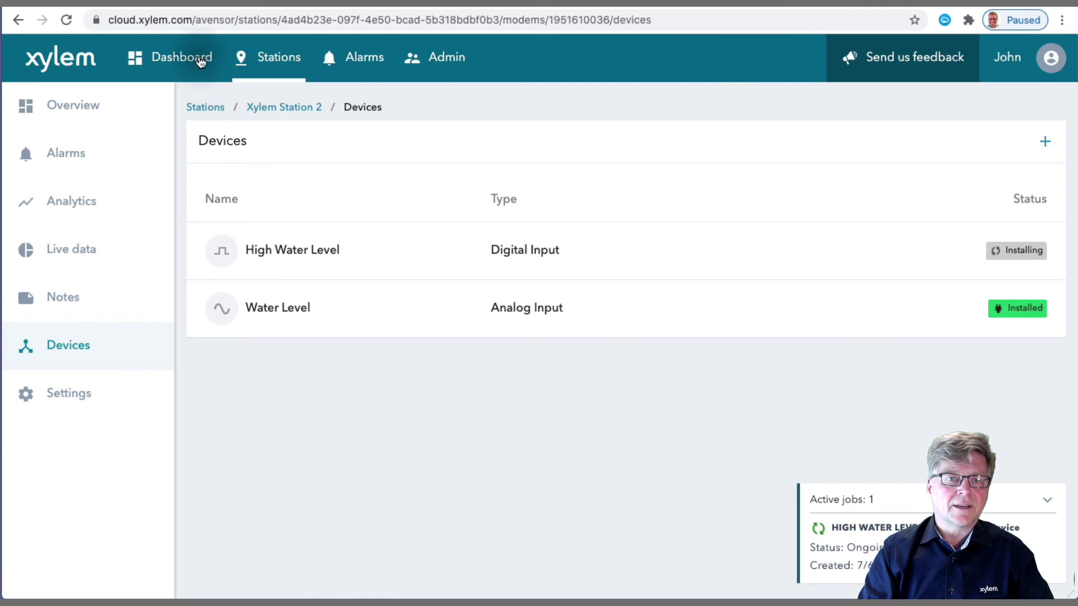
Step: Return to the Dashboard, which now shows one station and no active alarms
left_click(195, 62)
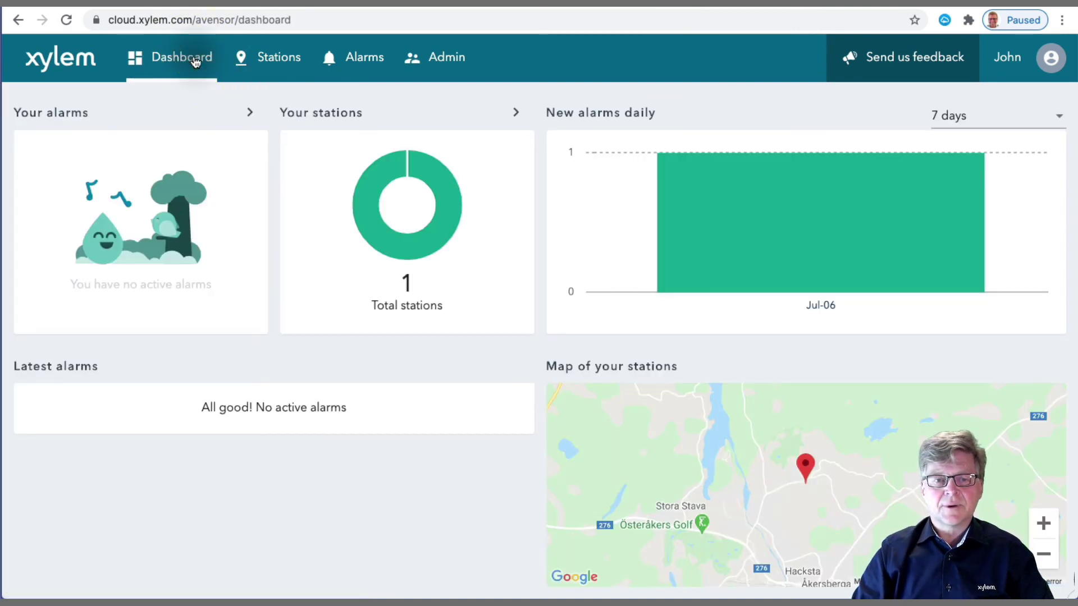